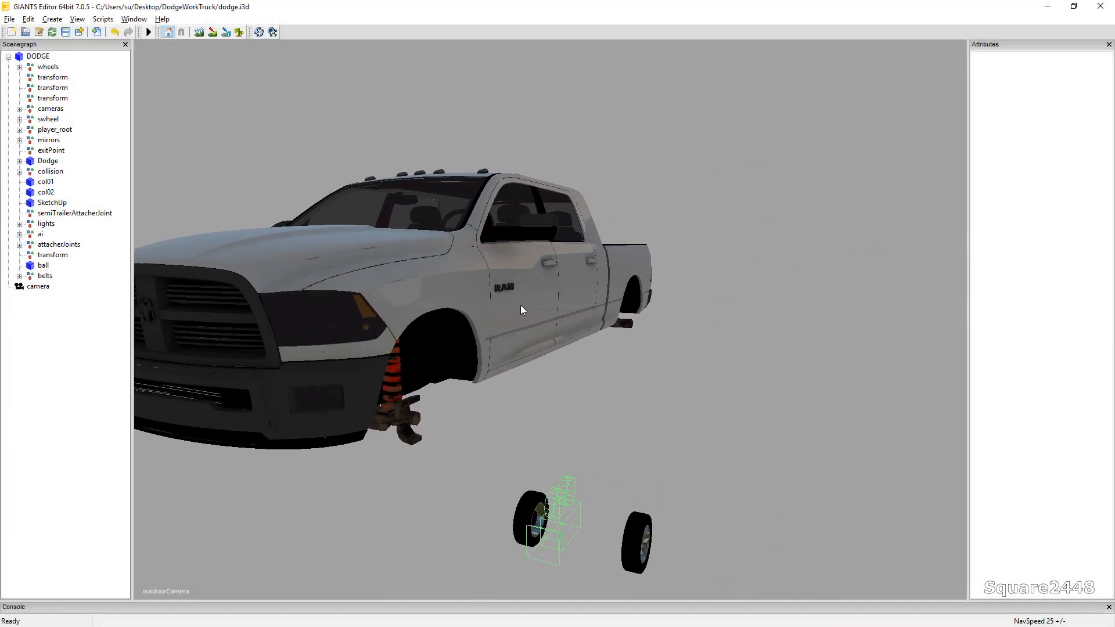
scroll(555, 282, "down", 2)
scroll(554, 283, "down", 3)
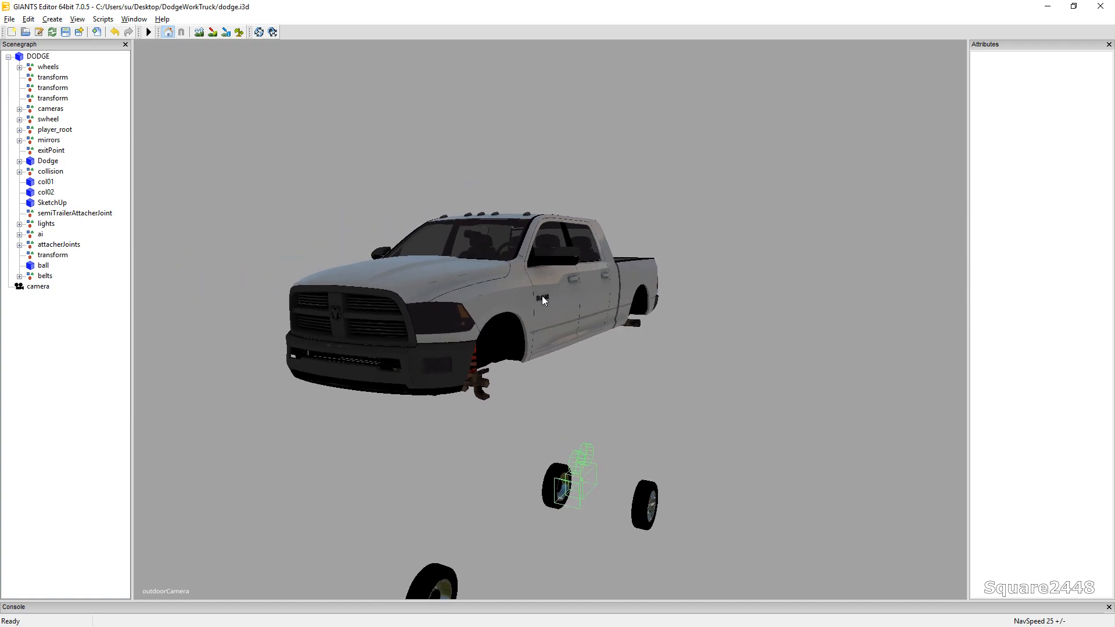
scroll(529, 295, "up", 1)
scroll(530, 293, "up", 2)
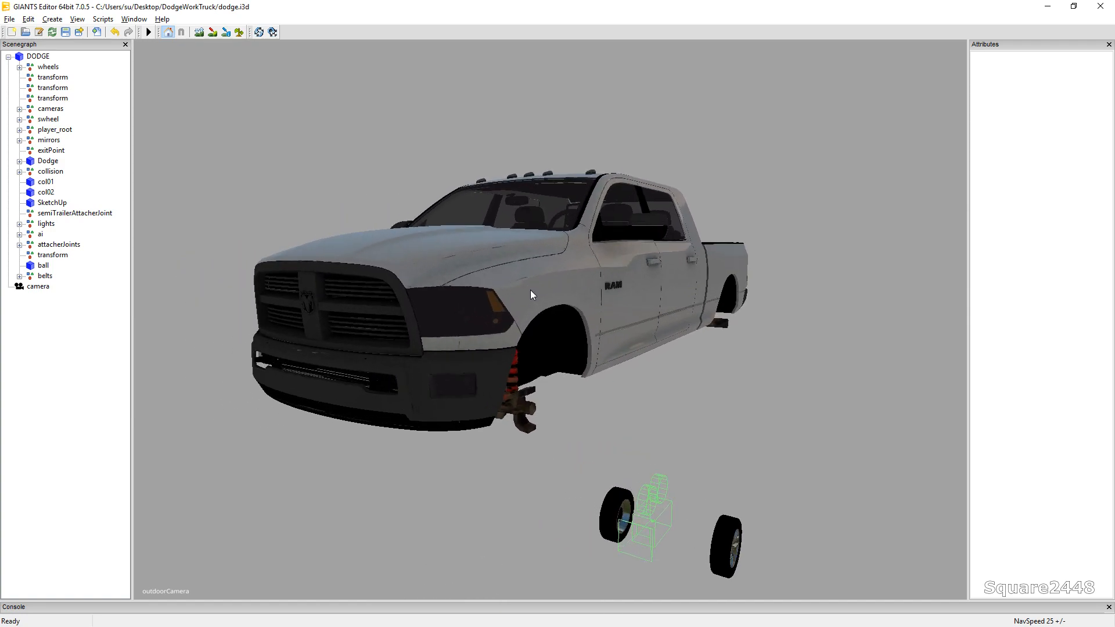
scroll(530, 293, "up", 2)
scroll(532, 293, "up", 1)
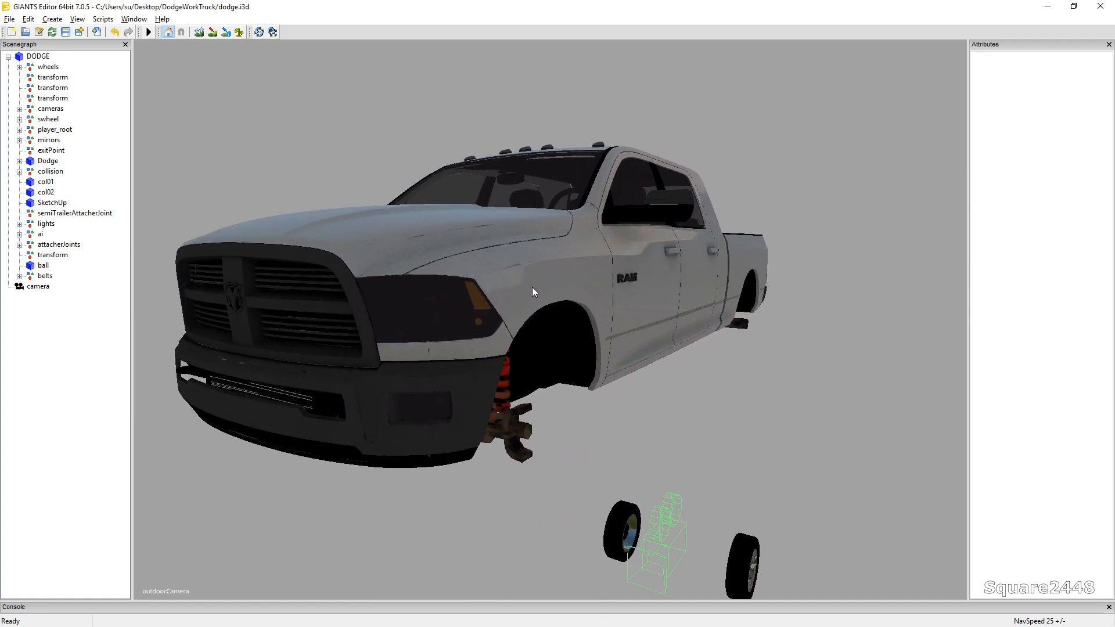
scroll(516, 291, "down", 1)
scroll(512, 293, "down", 2)
scroll(508, 303, "down", 2)
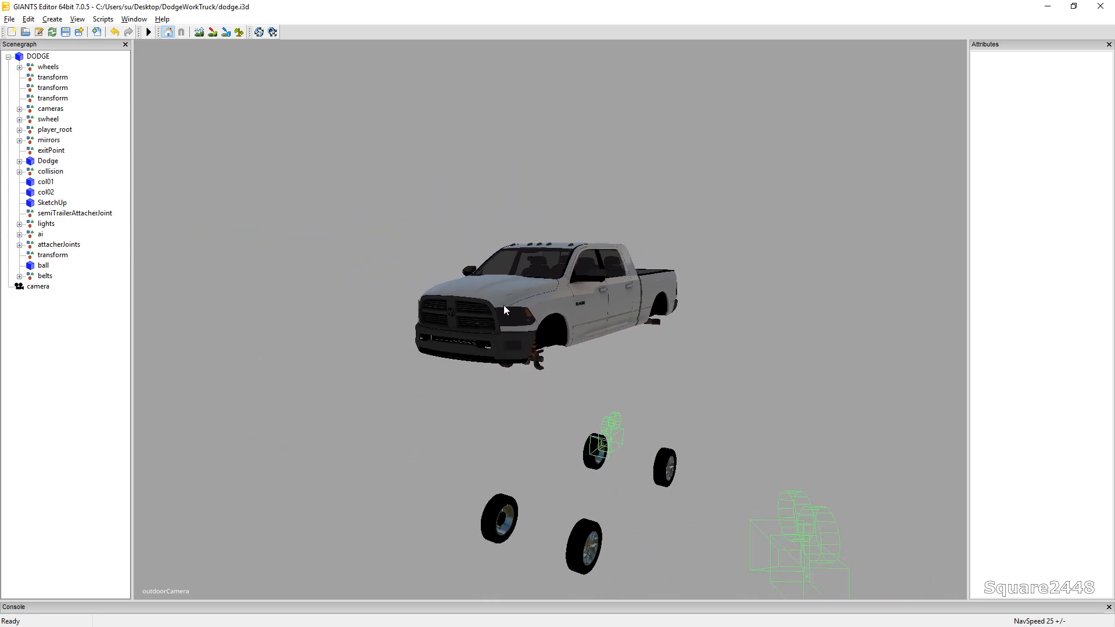
scroll(506, 307, "up", 1)
scroll(510, 305, "up", 1)
scroll(513, 301, "up", 2)
scroll(516, 296, "up", 2)
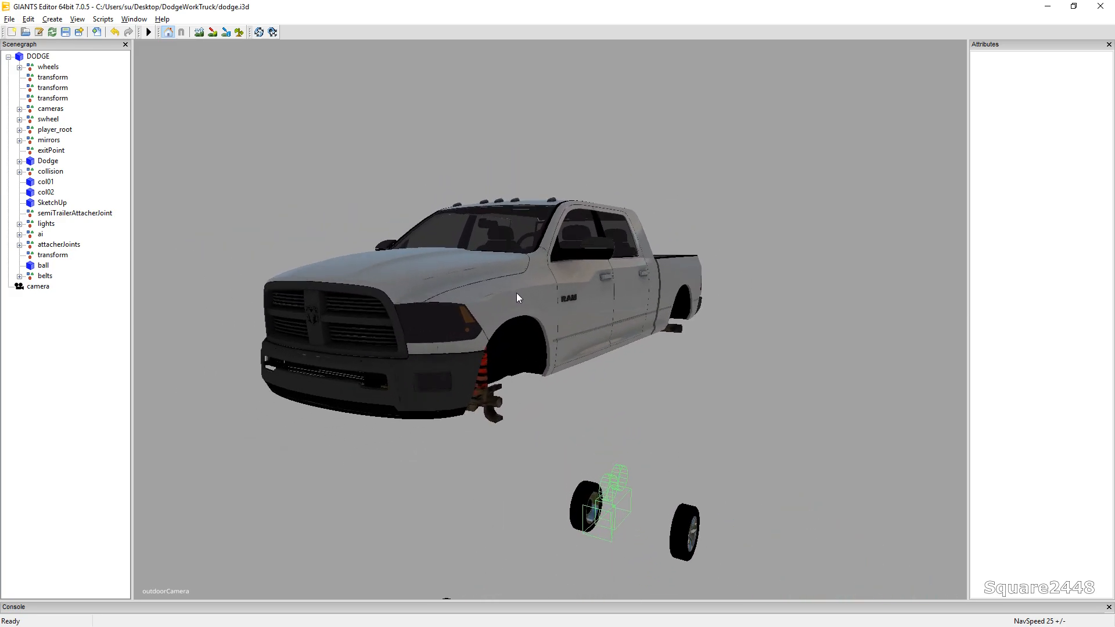
scroll(518, 295, "up", 1)
scroll(521, 291, "up", 1)
scroll(505, 287, "down", 1)
scroll(487, 294, "down", 1)
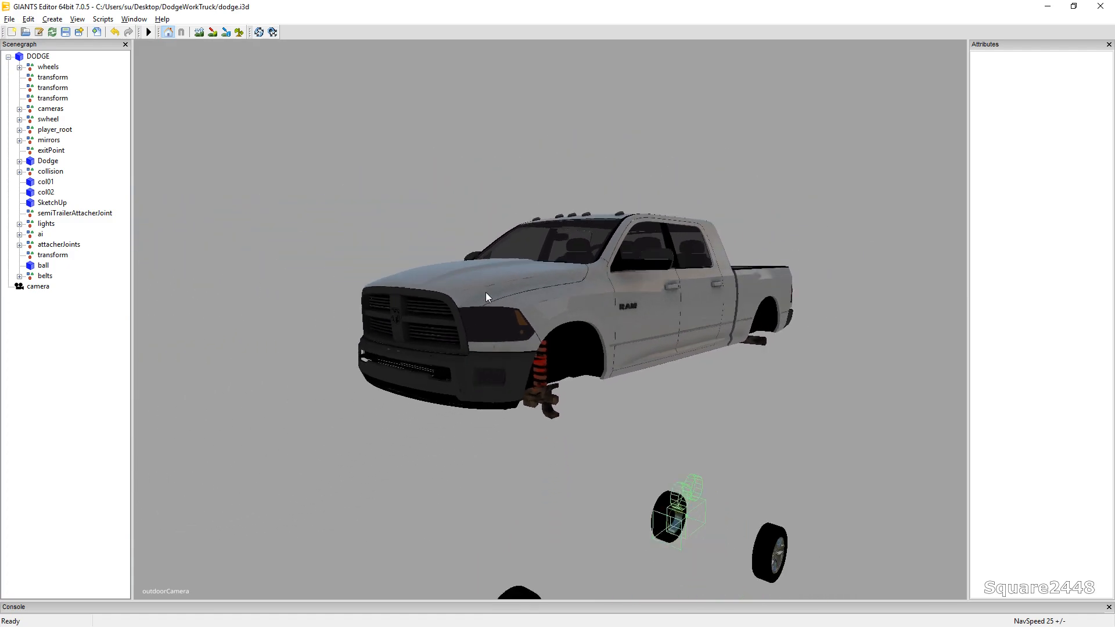
scroll(485, 297, "down", 1)
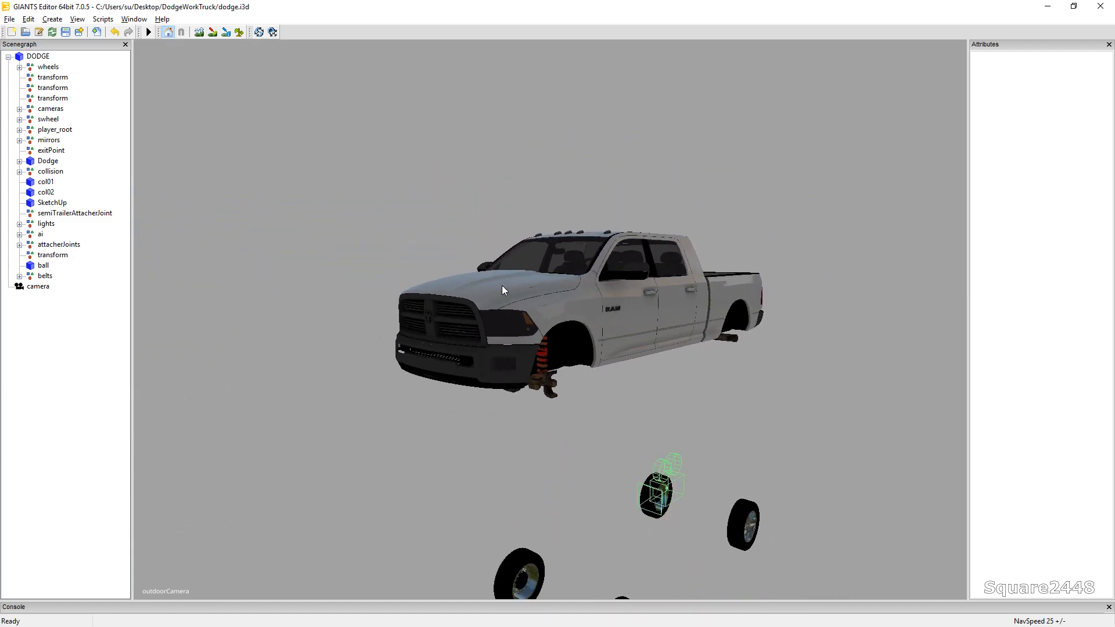
Select the Dodge body node and lower it toward the wheels with the move gizmo
left_click(49, 161)
mouse_move(611, 369)
middle_mouse_down()
mouse_move(617, 355)
mouse_move(518, 301)
mouse_move(518, 235)
mouse_move(559, 129)
middle_mouse_up()
left_click_drag(582, 91, 557, 321)
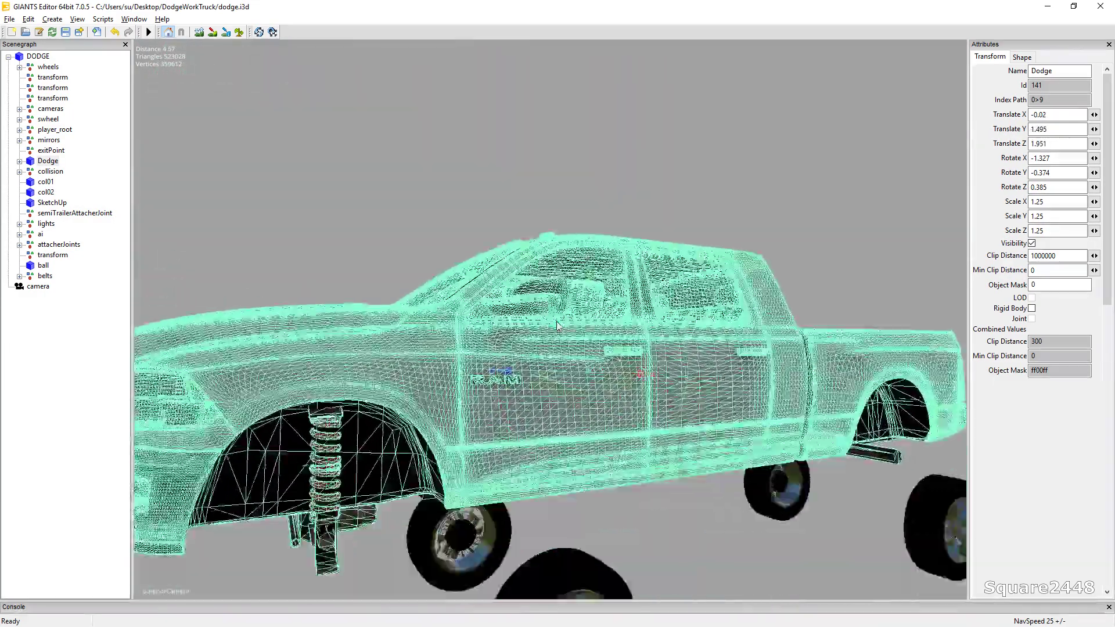
middle_click_drag(557, 322, 471, 210)
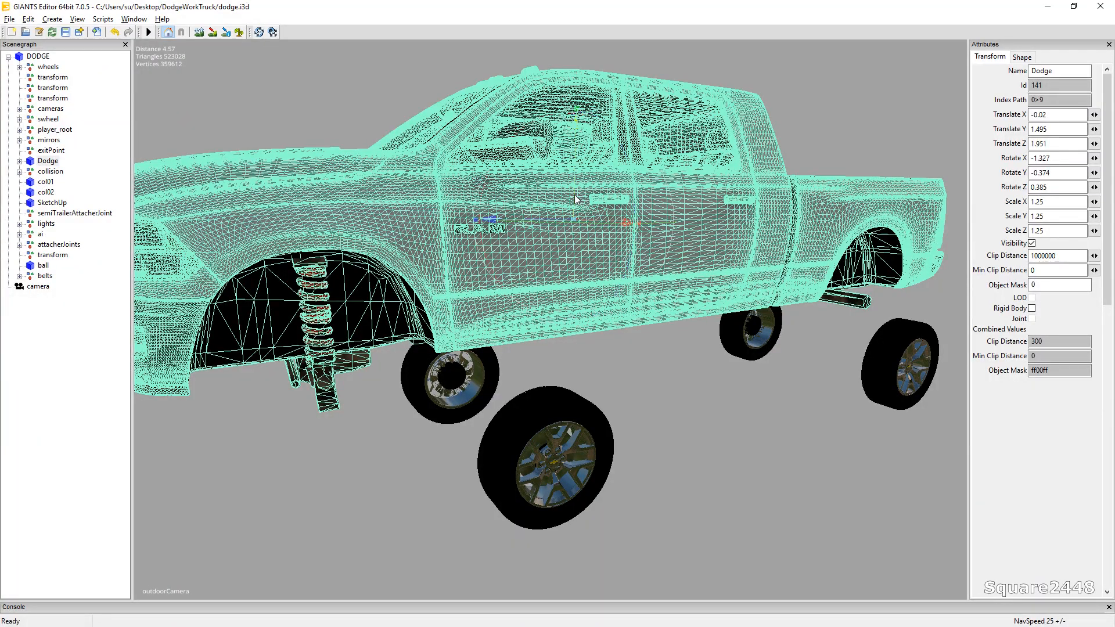
mouse_move(575, 198)
left_mouse_down()
mouse_move(540, 296)
mouse_move(642, 301)
mouse_move(609, 297)
left_mouse_up()
scroll(596, 346, "up", 3)
scroll(619, 336, "up", 3)
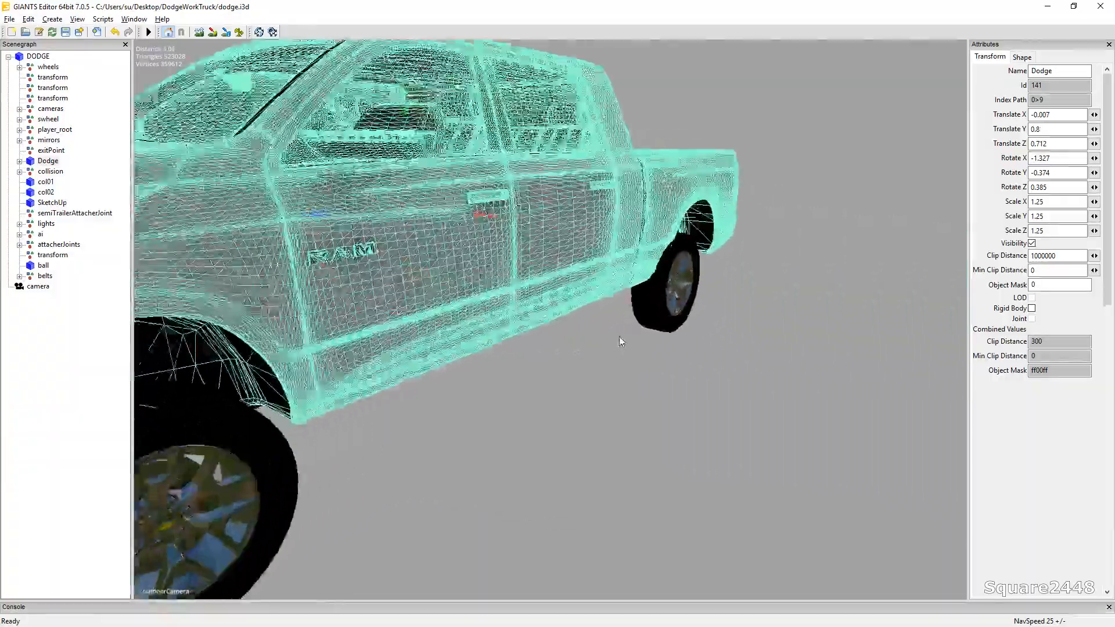
Nudge and lower the body further until it sits centred on the wheels near -0.007, 0.741, 0.683
middle_click_drag(620, 337, 483, 315)
scroll(494, 305, "down", 5)
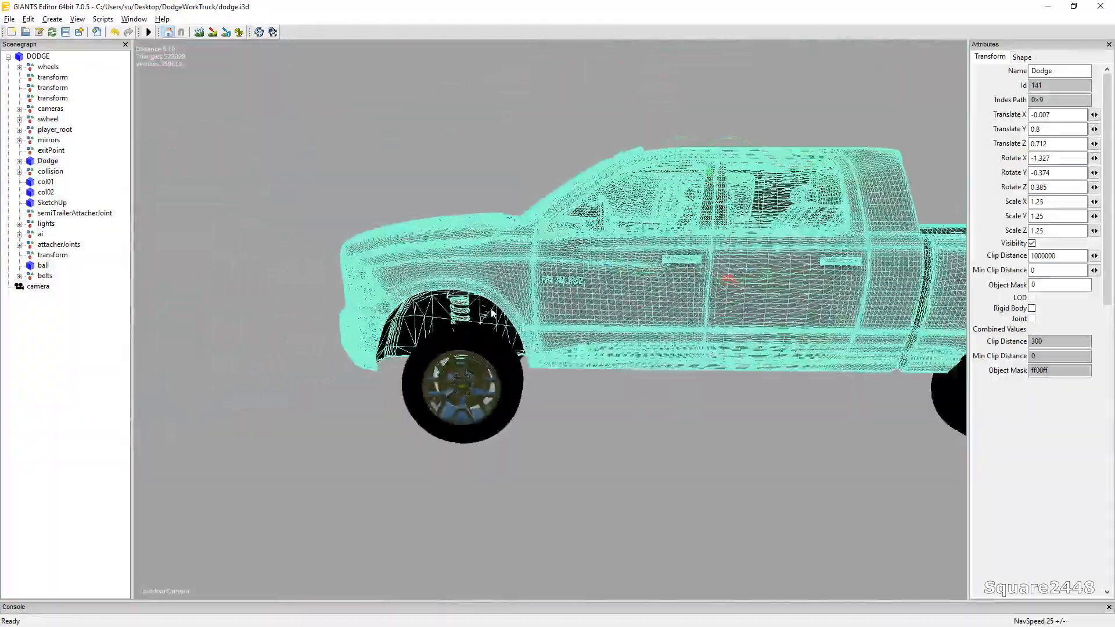
scroll(480, 301, "up", 5)
scroll(480, 300, "down", 3)
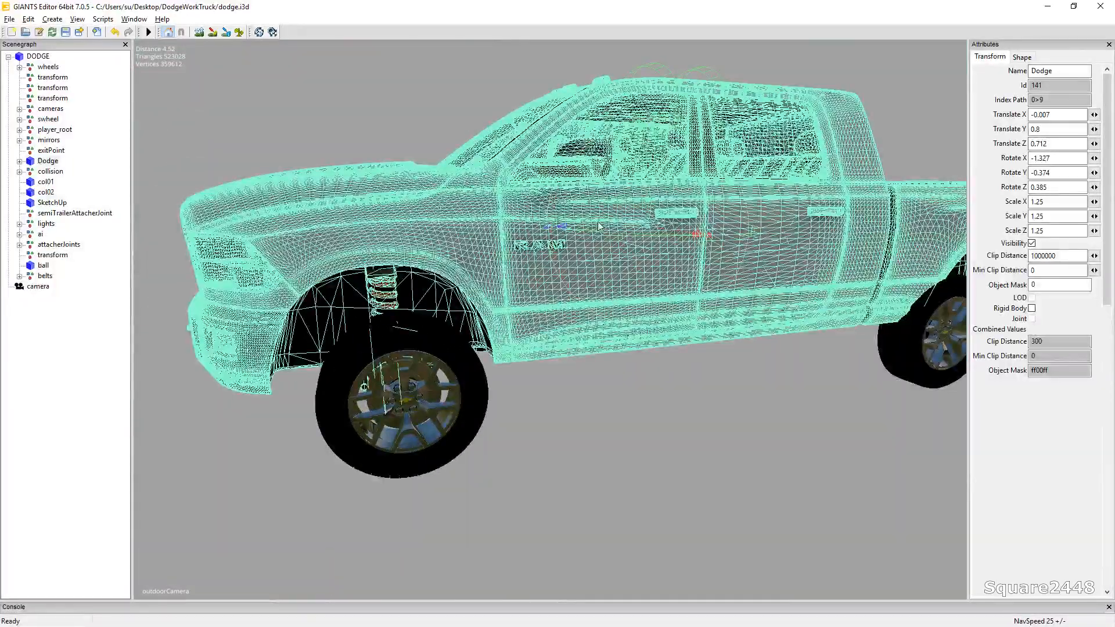
left_click_drag(583, 226, 590, 226)
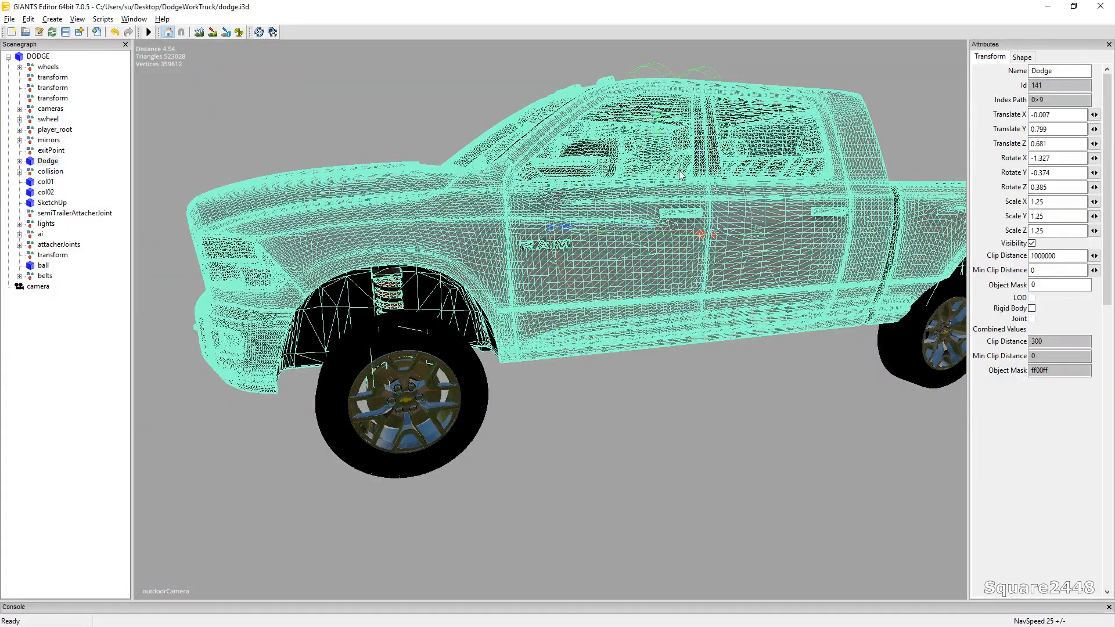
left_click_drag(653, 171, 653, 193)
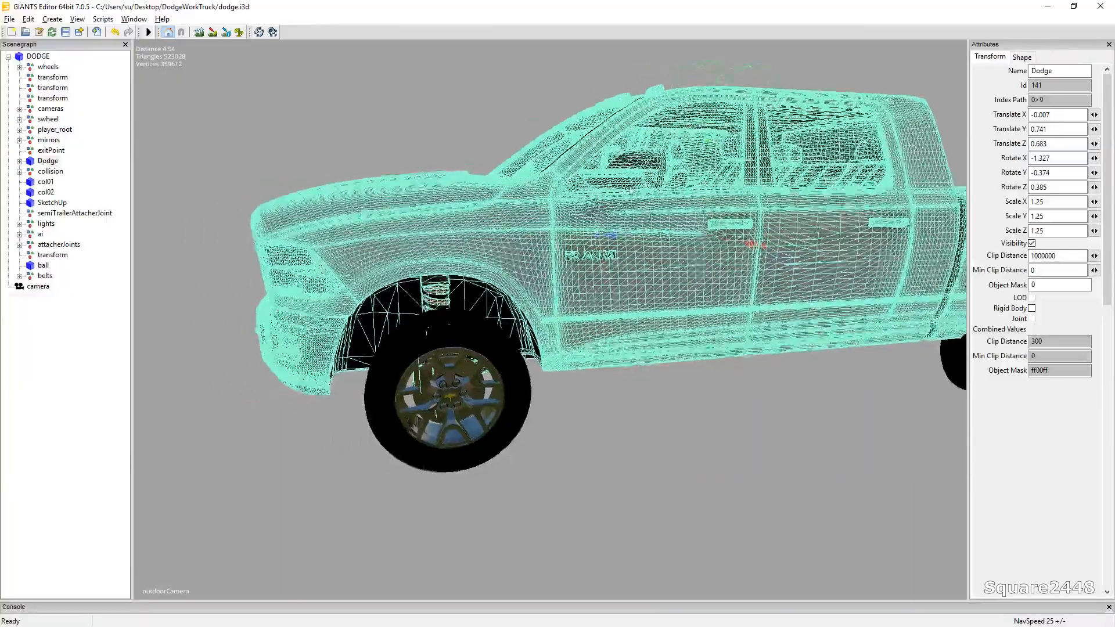
scroll(579, 203, "down", 3)
scroll(579, 203, "down", 3)
scroll(559, 240, "up", 2)
scroll(558, 241, "up", 2)
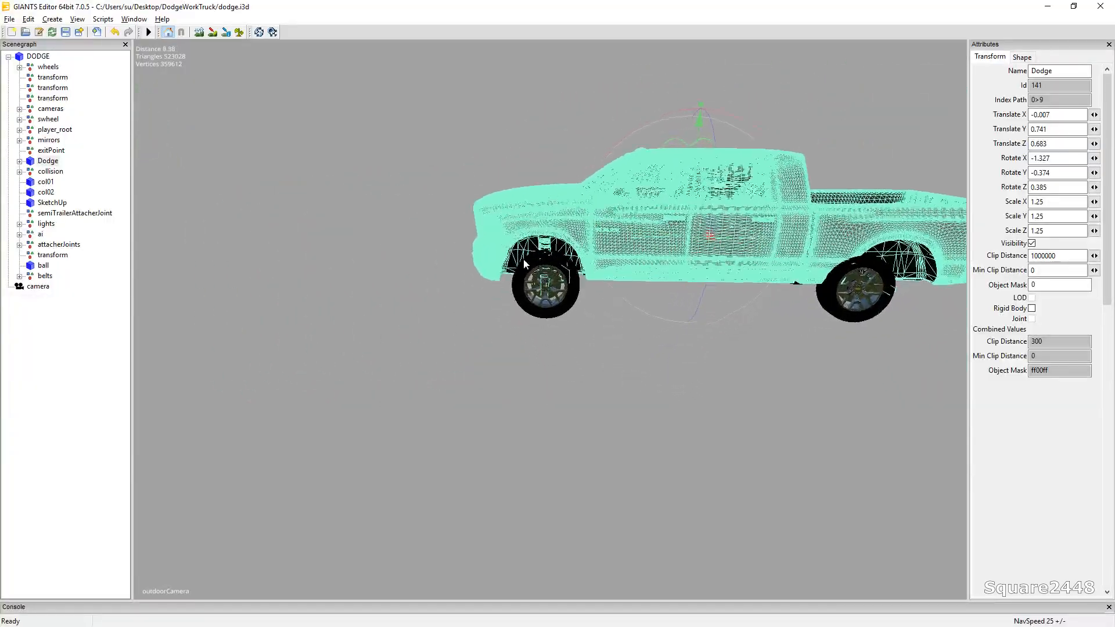
right_click_drag(559, 240, 638, 240)
scroll(639, 239, "up", 3)
scroll(642, 224, "down", 1)
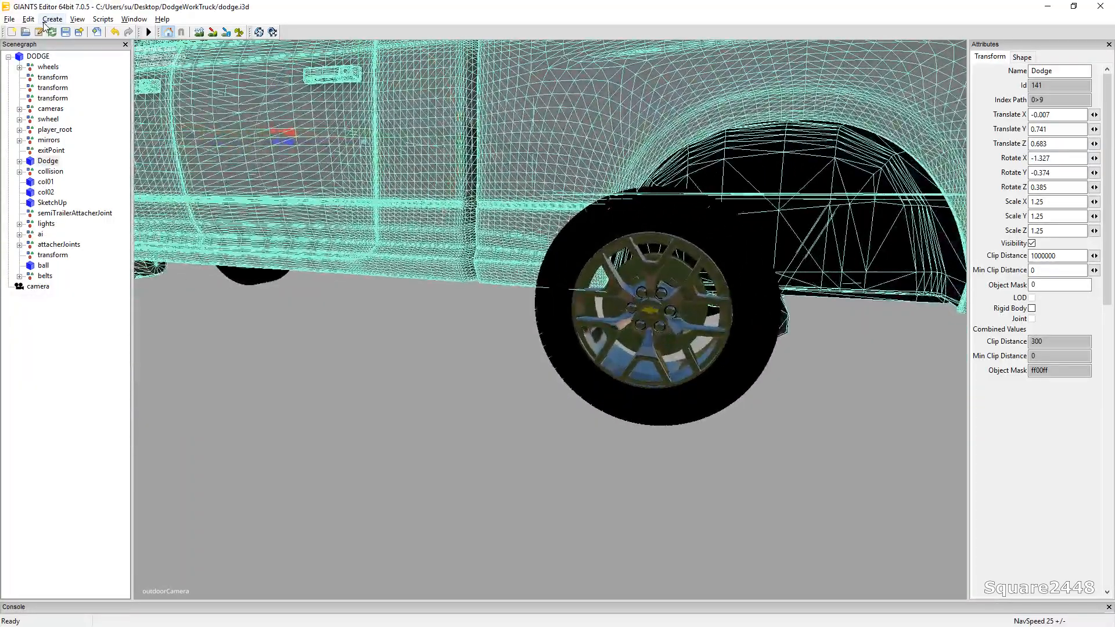
left_click(46, 67)
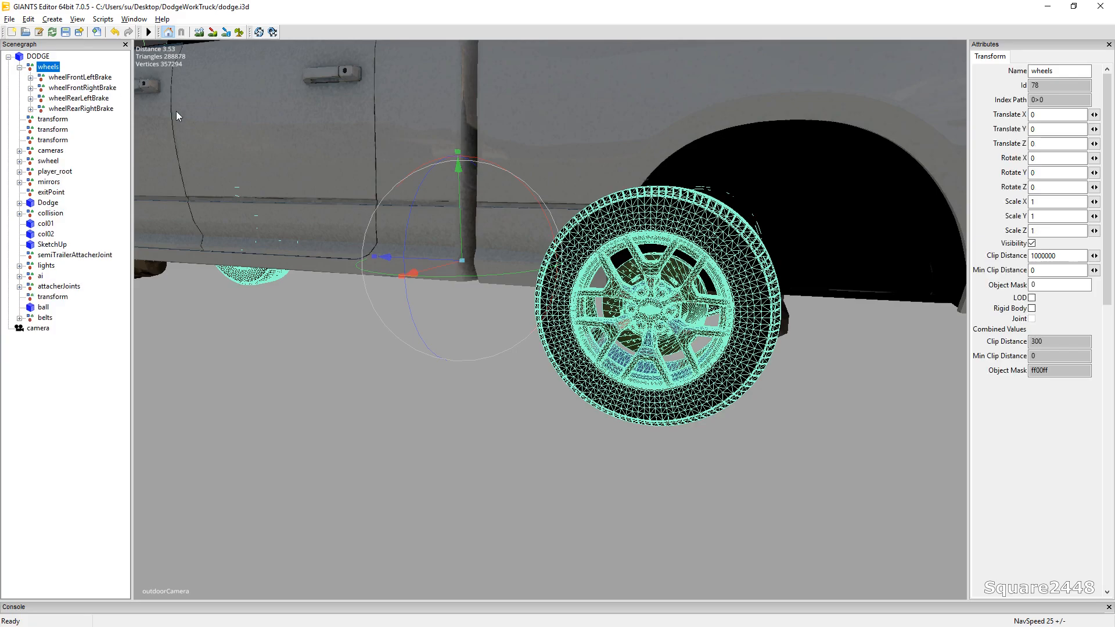
left_click(85, 99)
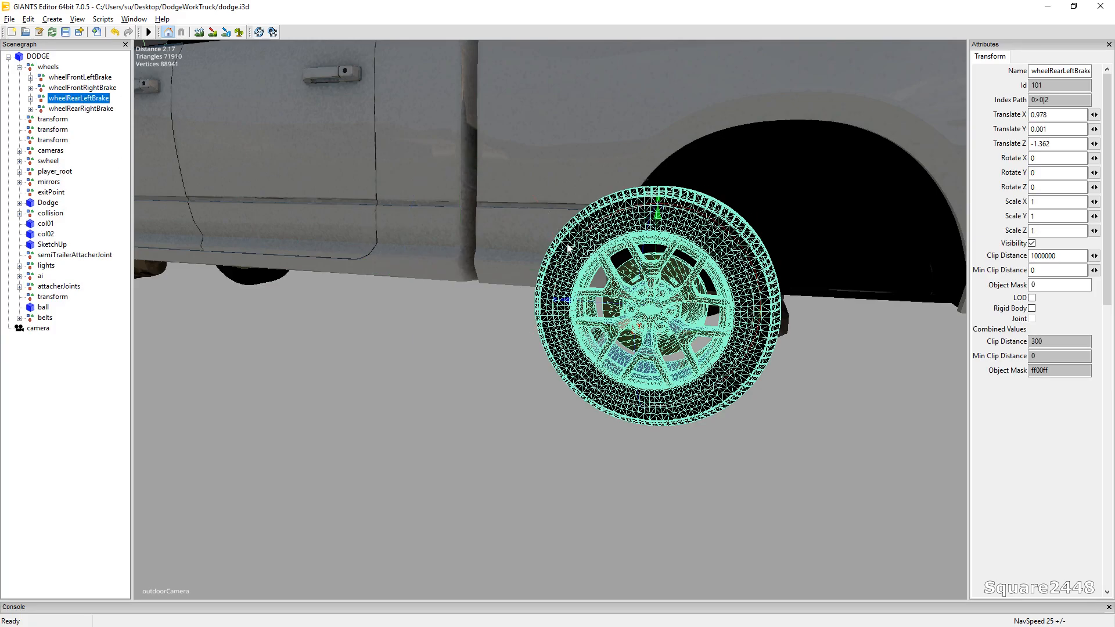
left_click_drag(584, 299, 771, 305)
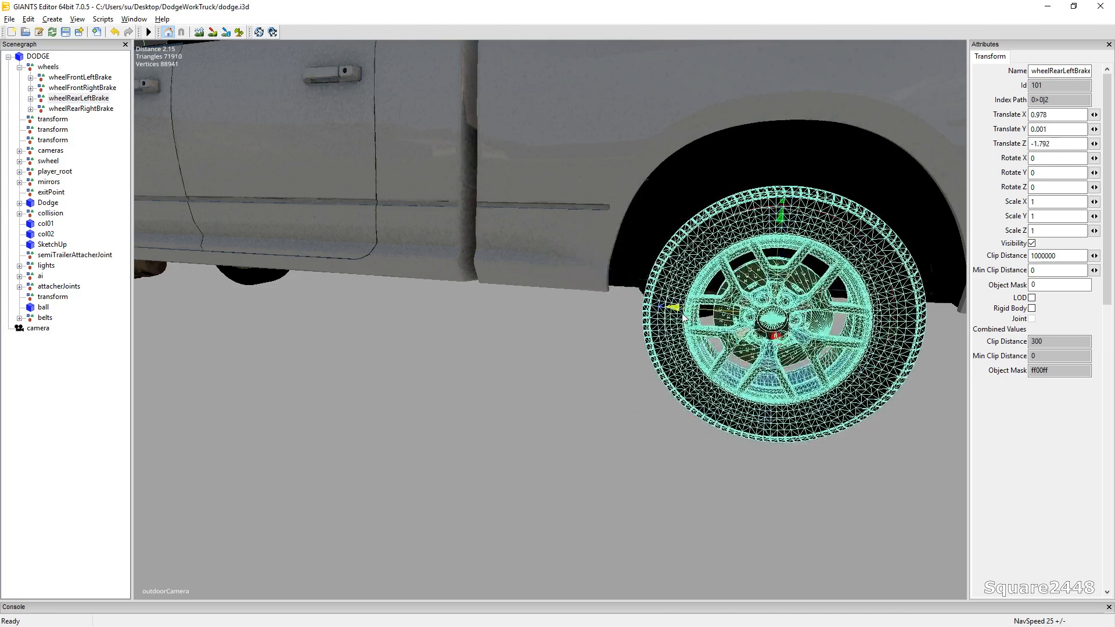
key("f")
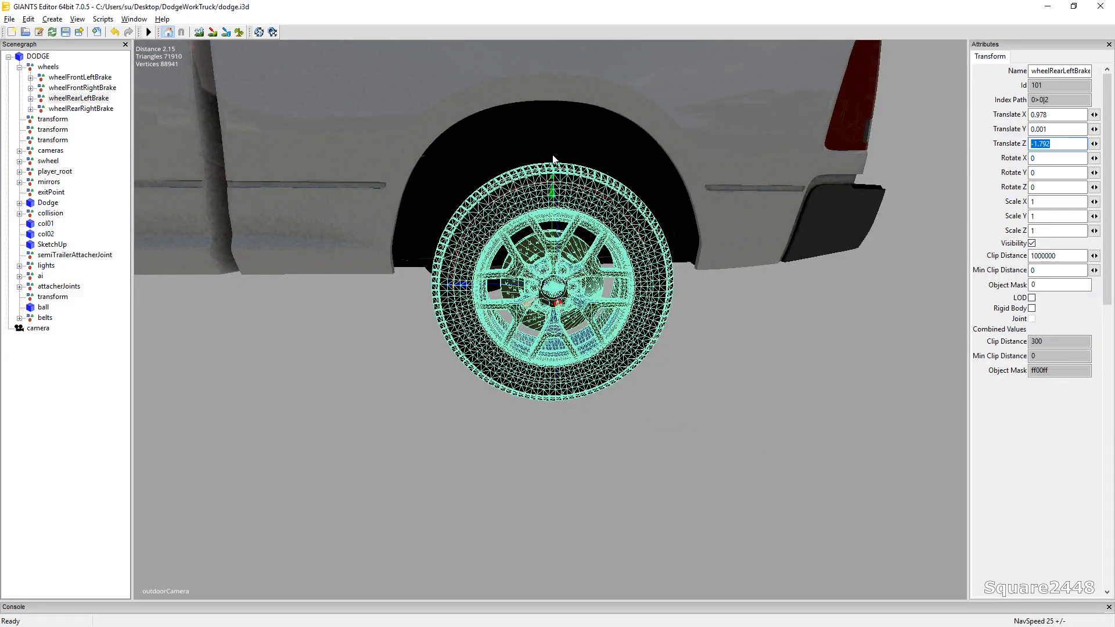
left_click(110, 109)
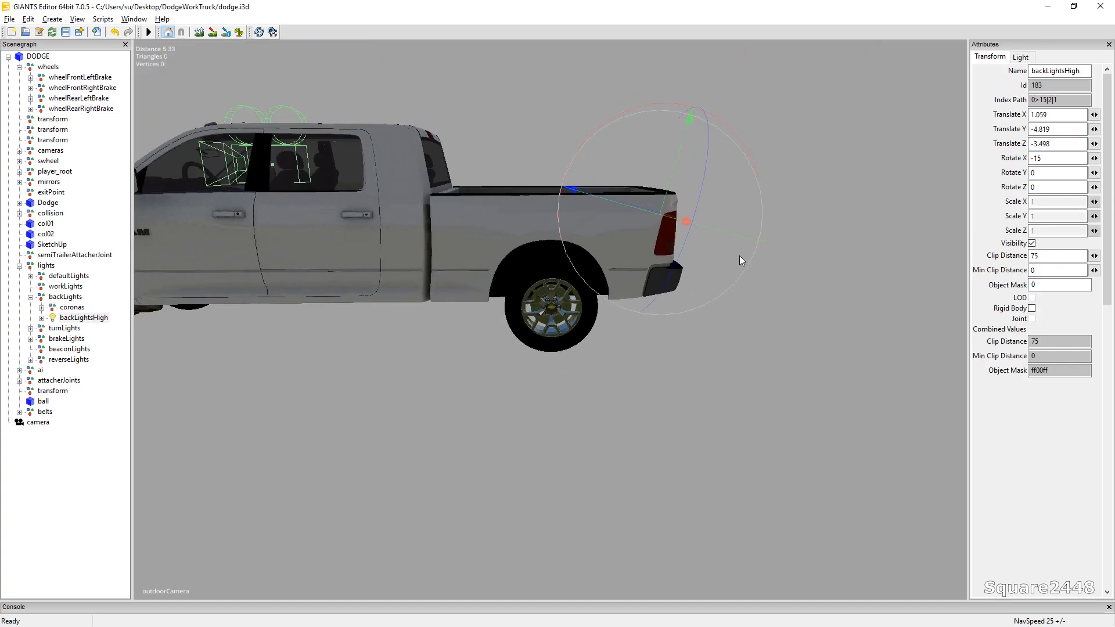
left_click(558, 450)
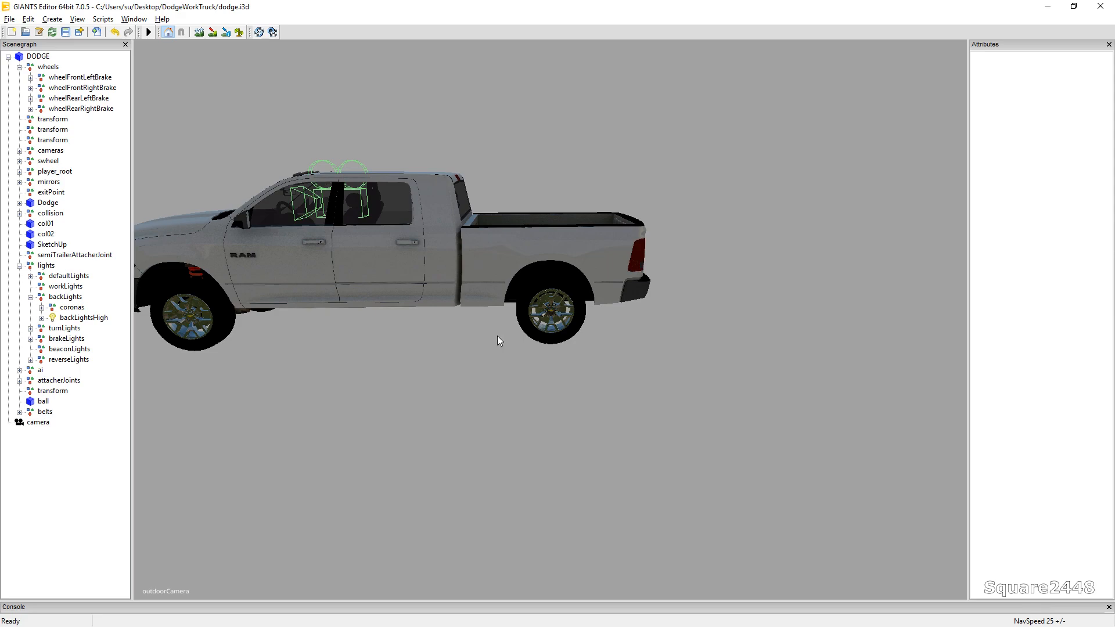
scroll(422, 243, "up", 5)
scroll(406, 278, "up", 5)
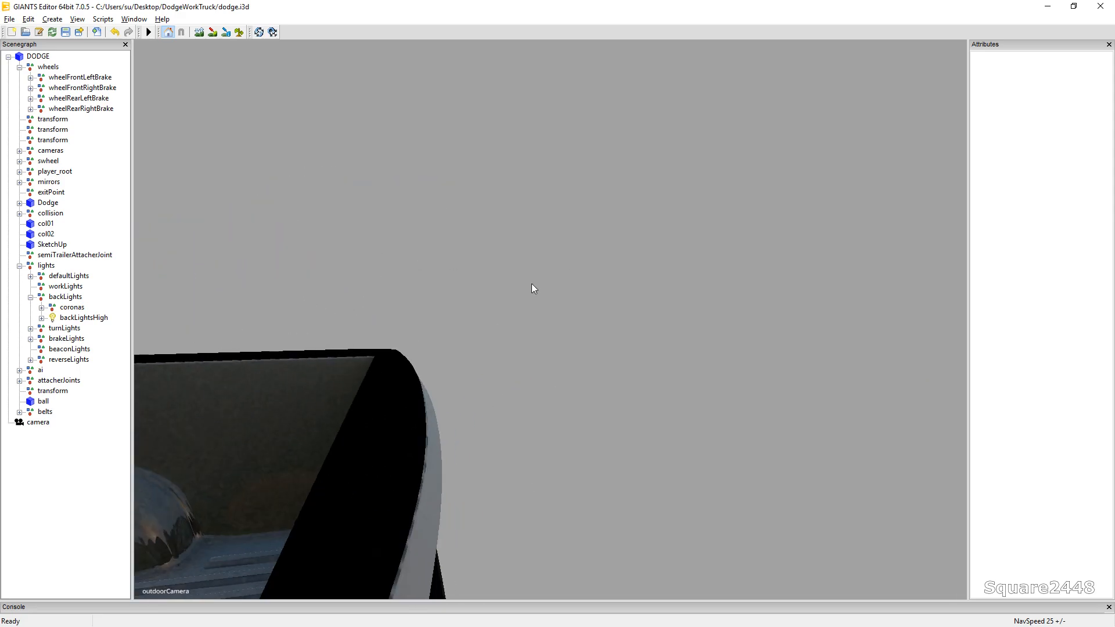
mouse_move(421, 251)
middle_mouse_down()
mouse_move(479, 261)
mouse_move(415, 282)
middle_mouse_up()
scroll(481, 266, "down", 5)
scroll(494, 263, "down", 5)
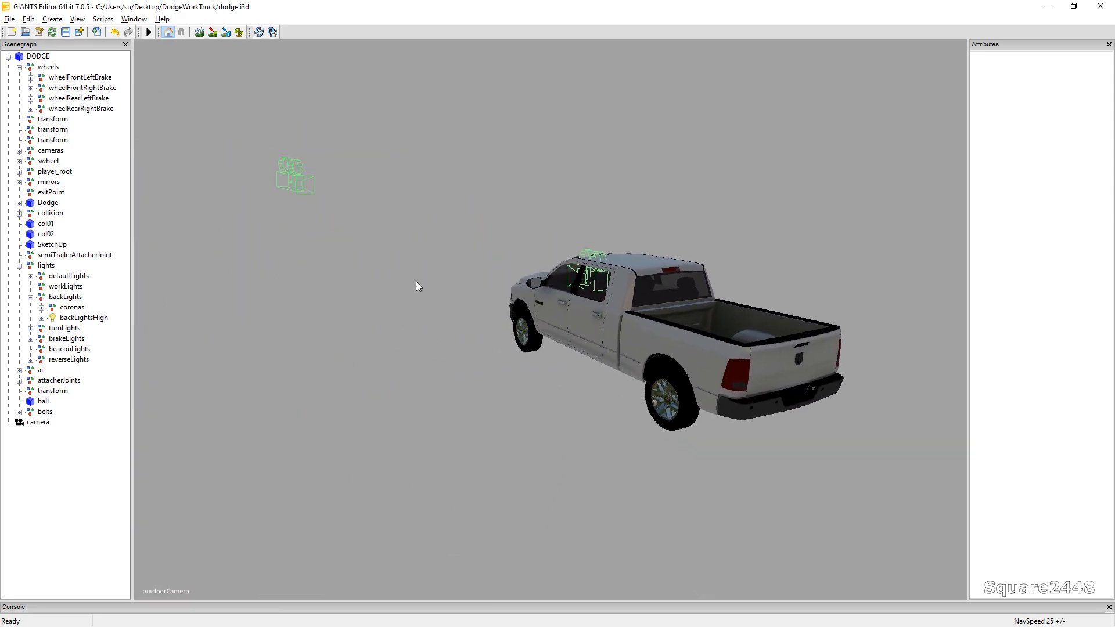
scroll(415, 276, "up", 3)
scroll(426, 252, "up", 3)
scroll(426, 250, "up", 3)
middle_click_drag(475, 251, 647, 254)
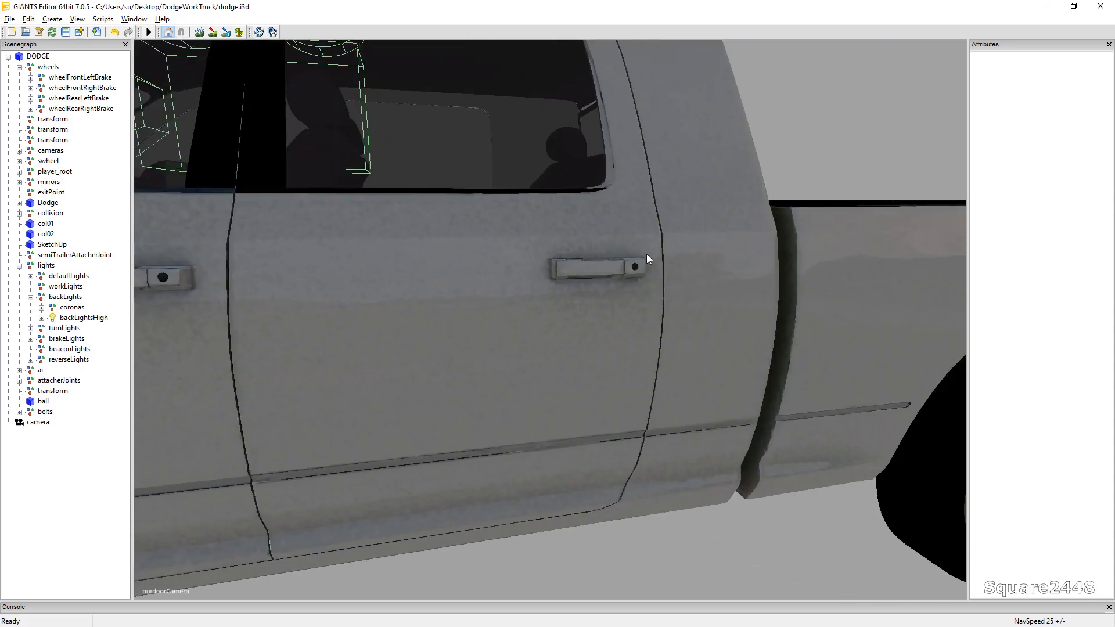
scroll(672, 266, "down", 5)
scroll(668, 267, "down", 3)
scroll(651, 279, "up", 1)
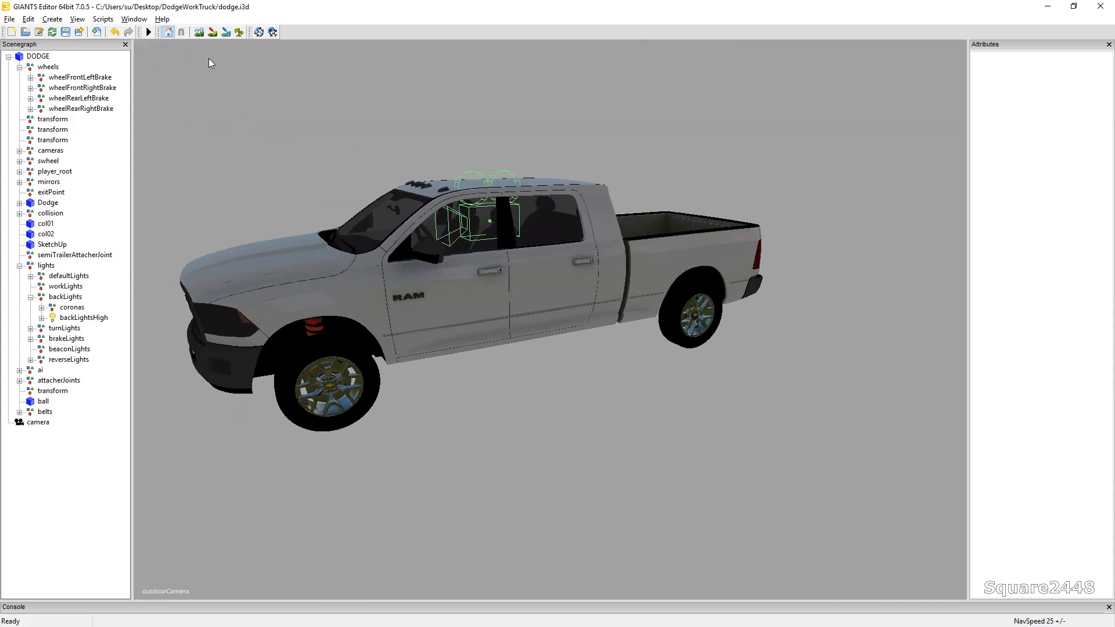
Import the Wheels.i3d wheel set into the scene
left_click(8, 20)
left_click(57, 141)
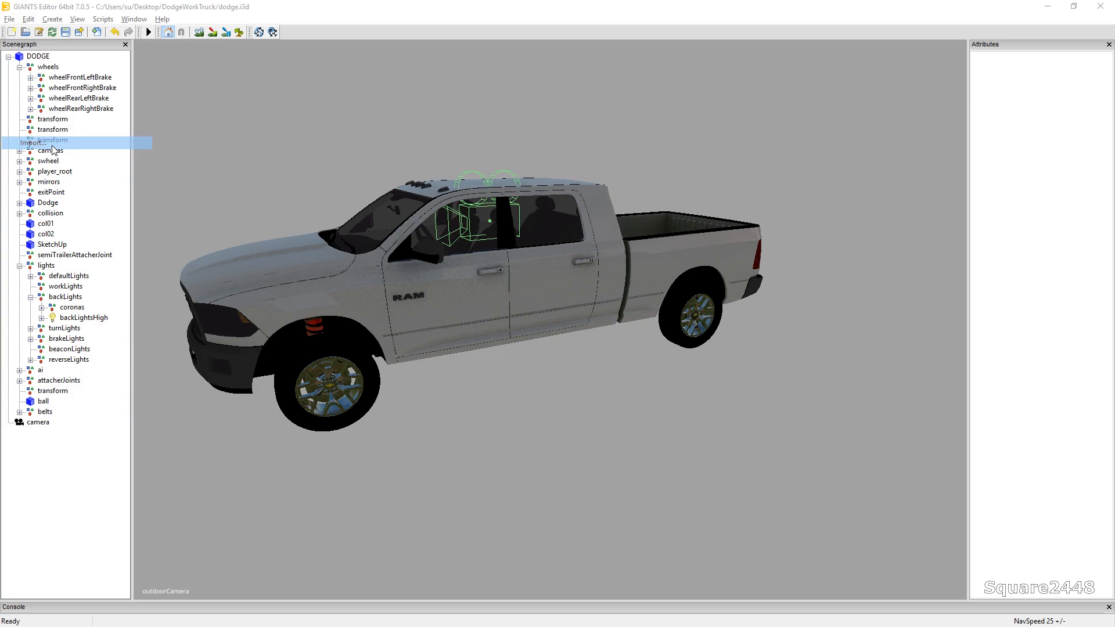
double_click(158, 145)
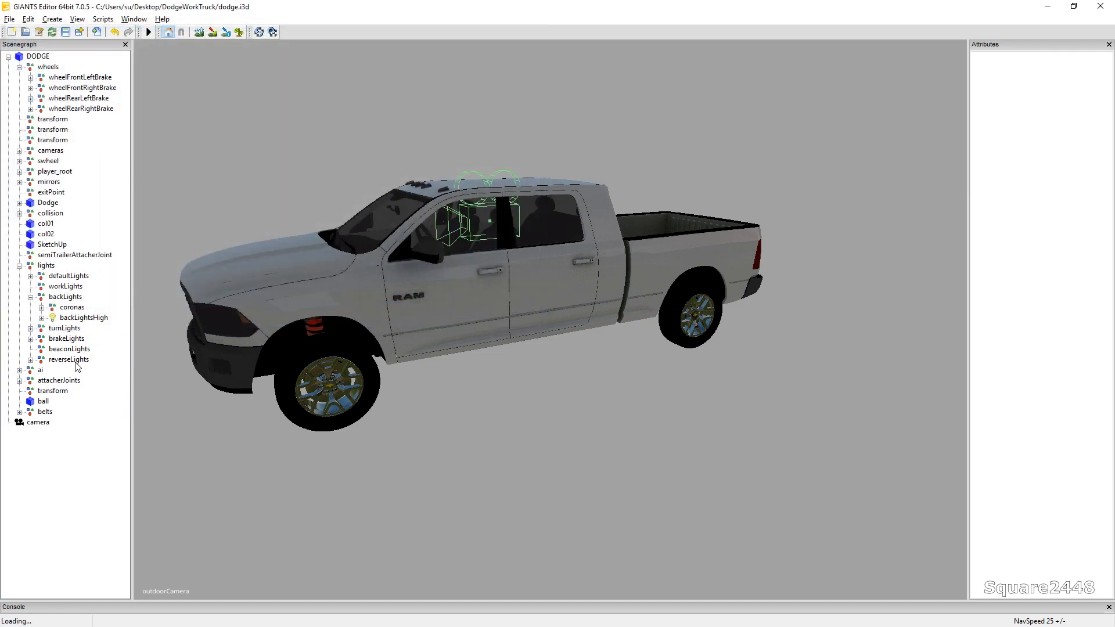
Cut the LF wheel from the imported group and paste it under wheelFrontLeftBrake
left_click(9, 433)
left_click(41, 443)
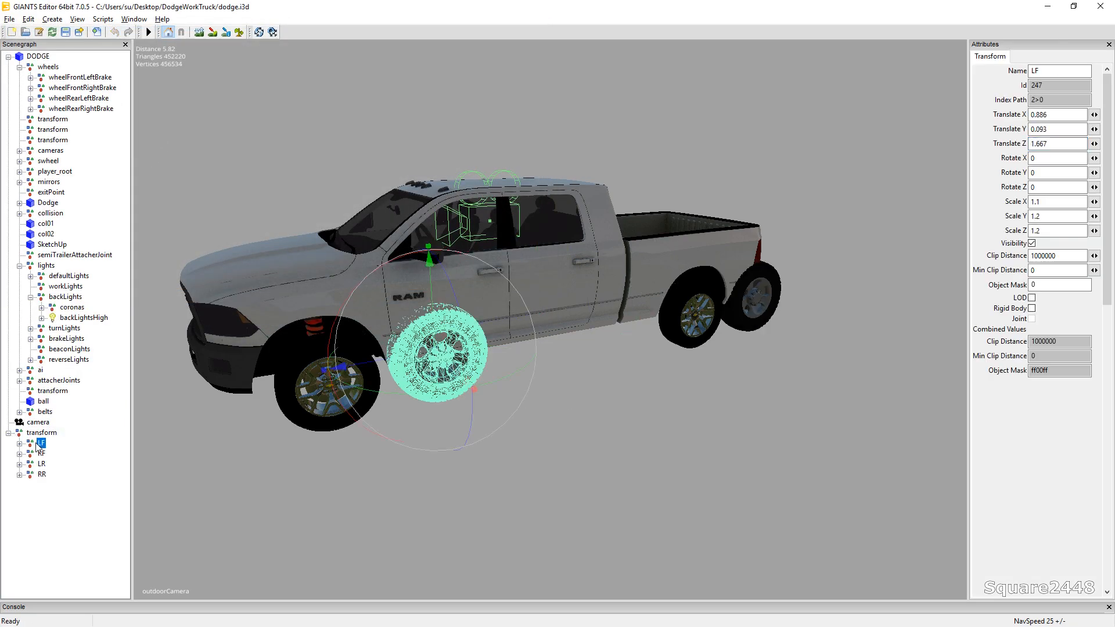
key("Delete")
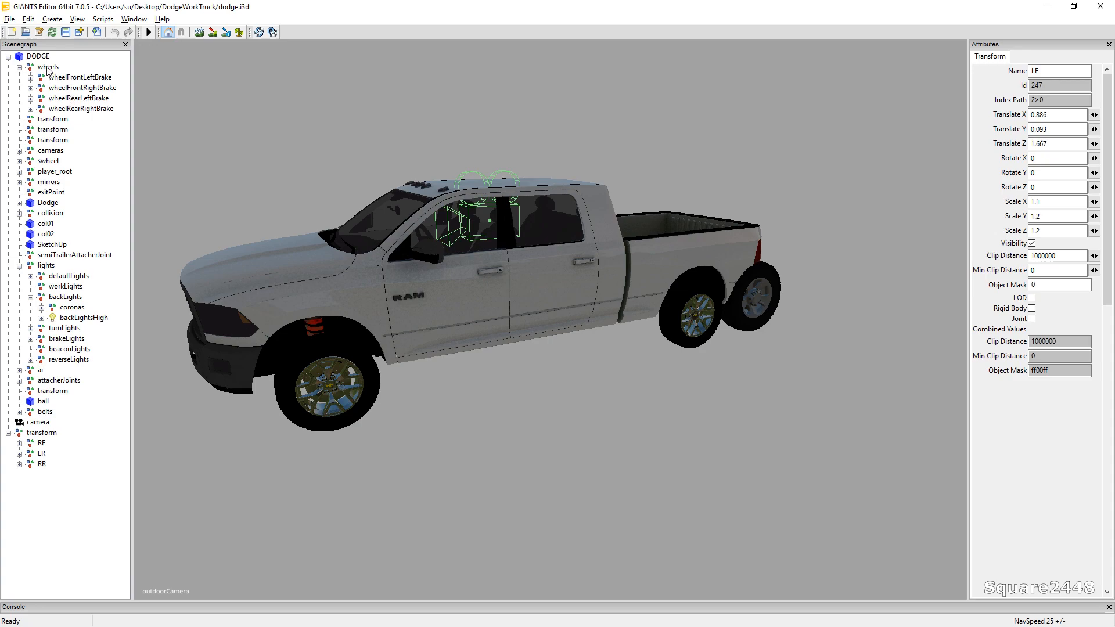
left_click(58, 79)
key("ctrl+v")
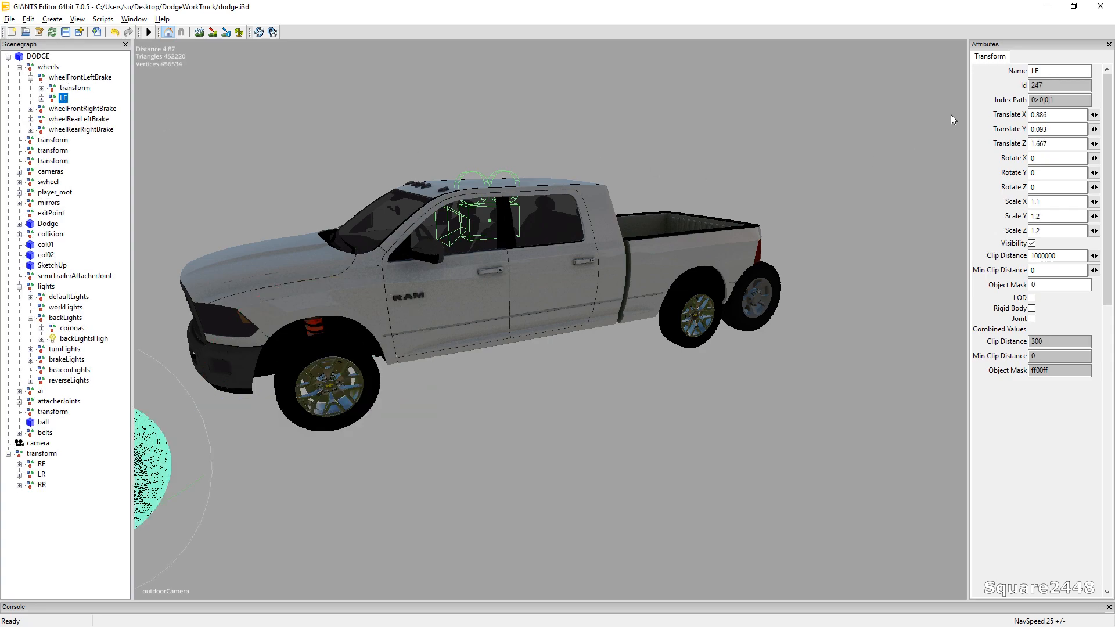
Zero the LF wheel's Translate X, Y and Z
double_click(1045, 143)
type("0")
key("Return")
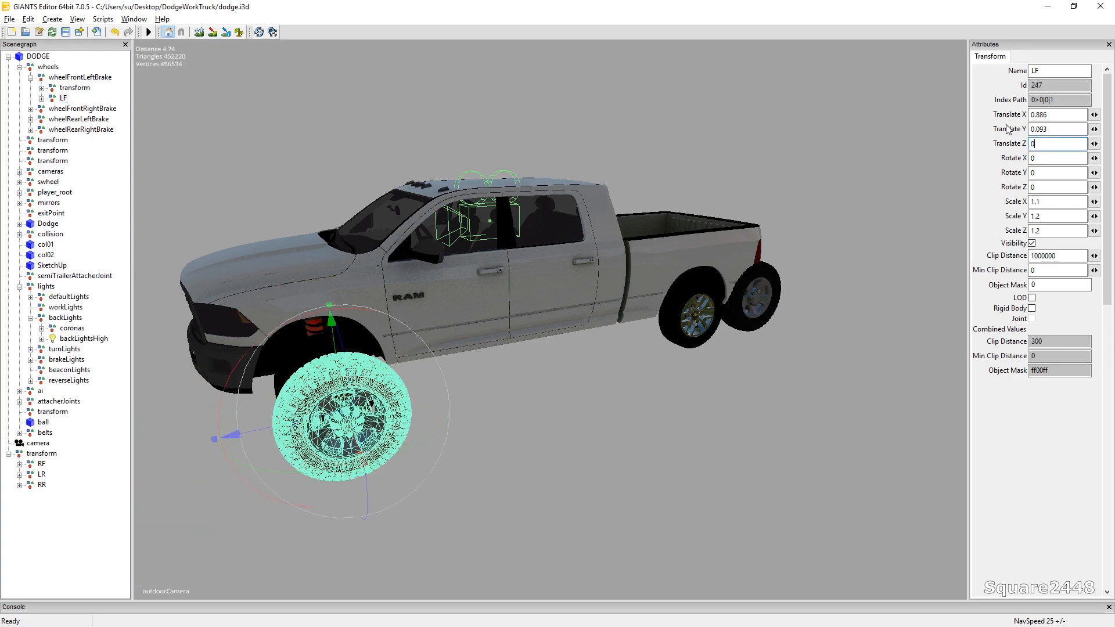
double_click(1054, 129)
type("0")
key("Return")
type("0")
key("Return")
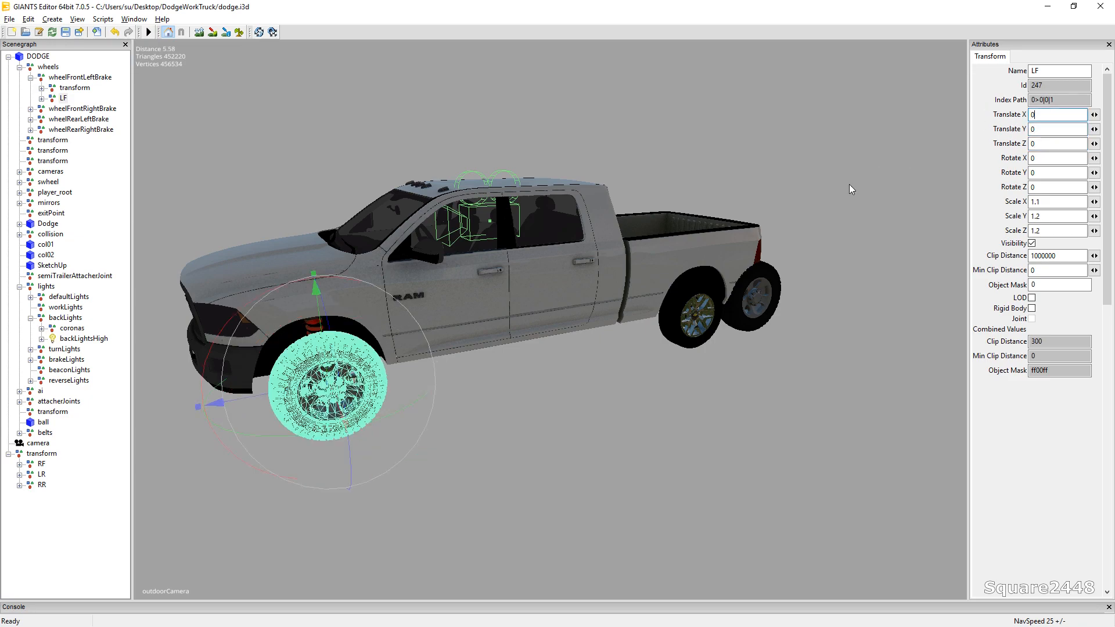
Compare against the old front-left wheel and delete the old wheel node
left_click(74, 88)
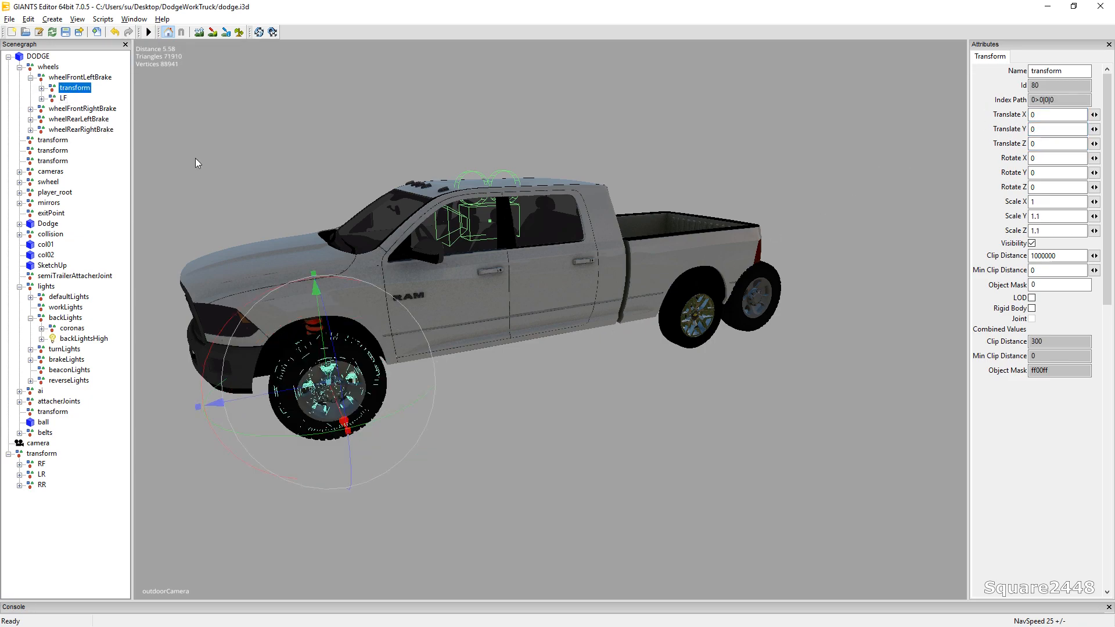
key("f")
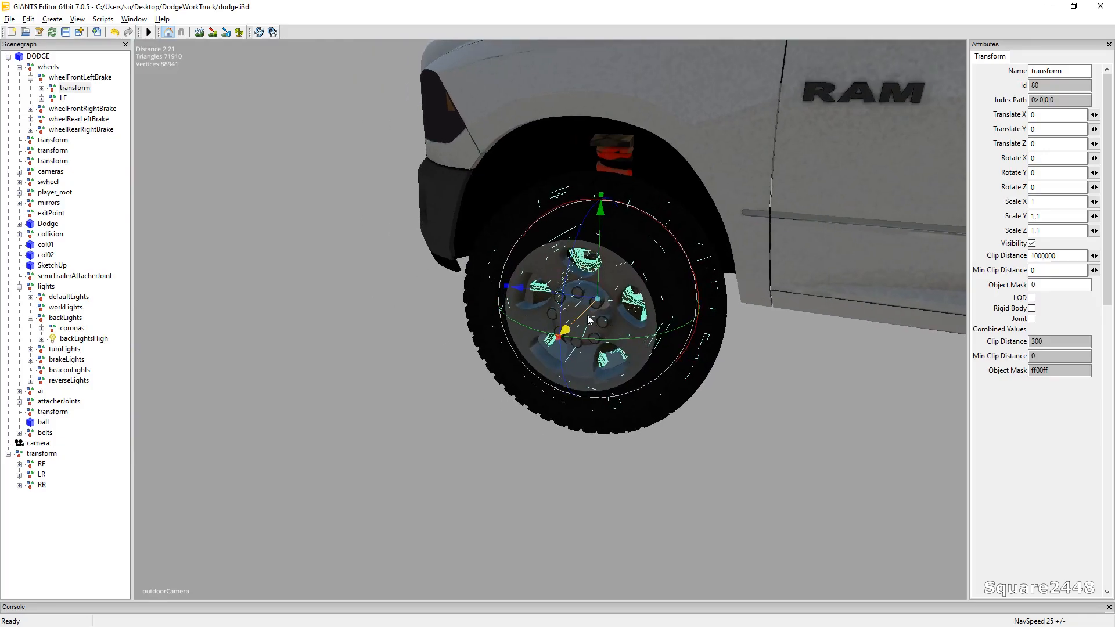
left_click_drag(588, 321, 554, 346)
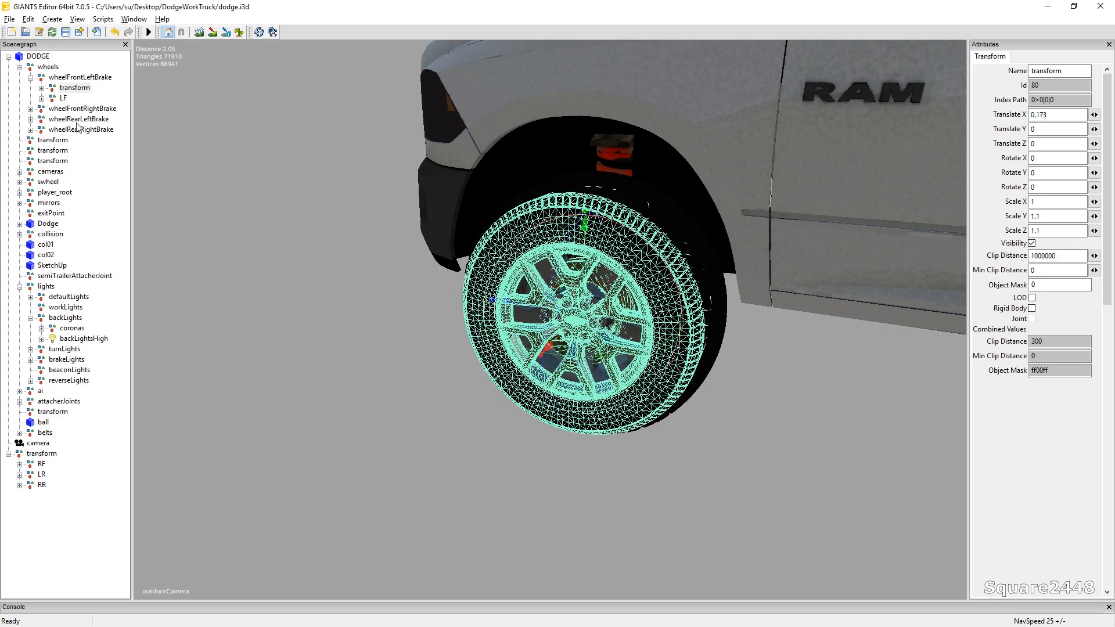
left_click(70, 89)
key("Delete")
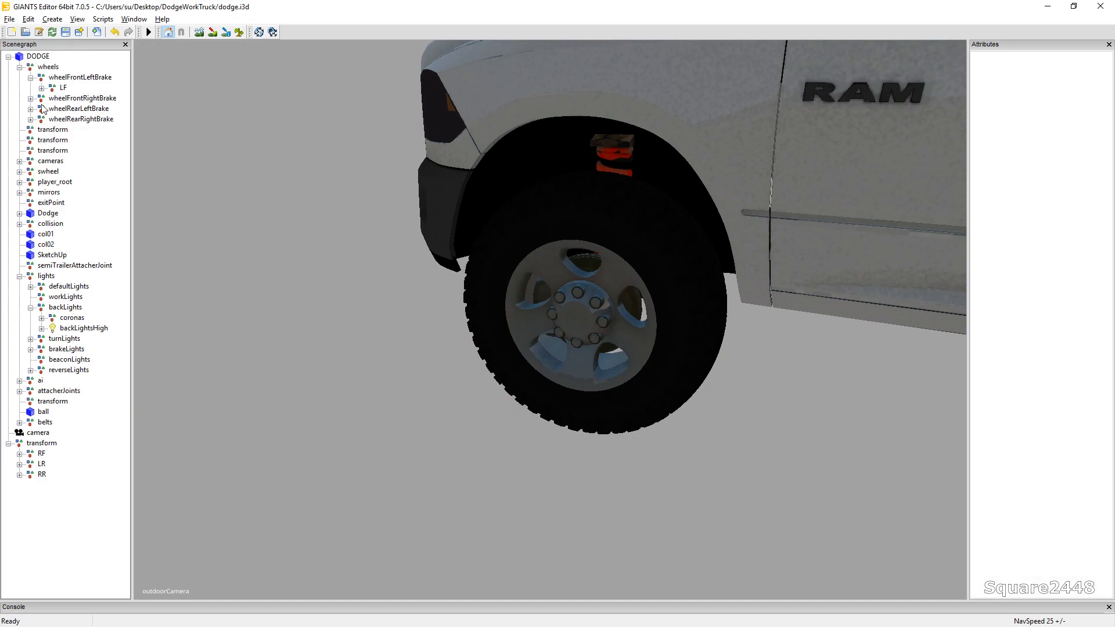
Move RF under wheelFrontRightBrake, zero its translation and delete the old front-right wheel
left_click(42, 453)
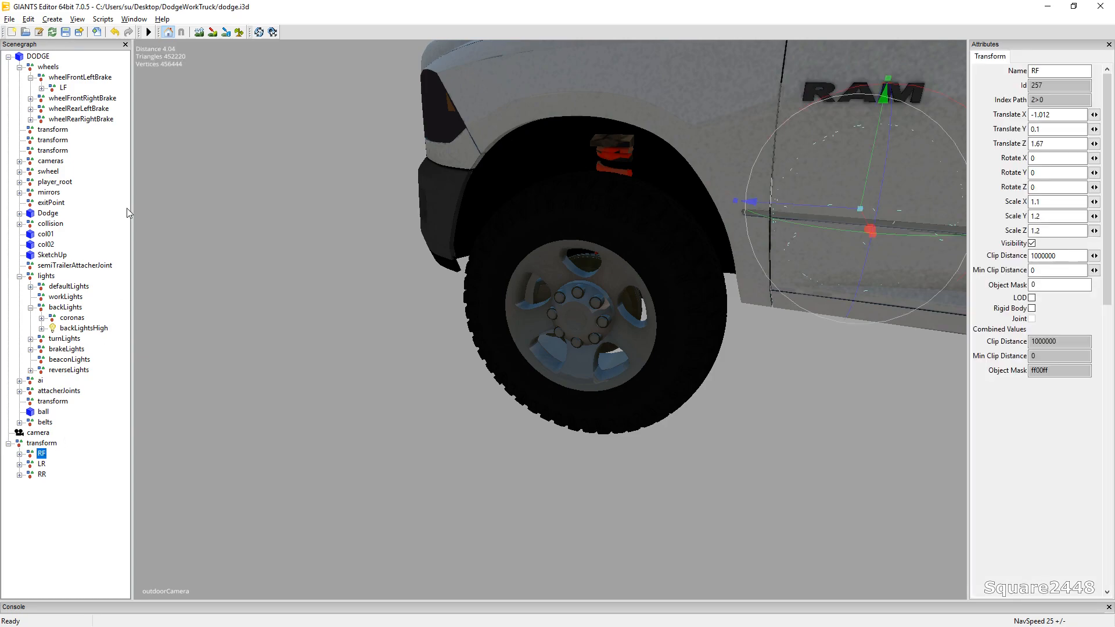
left_click_drag(127, 213, 83, 97)
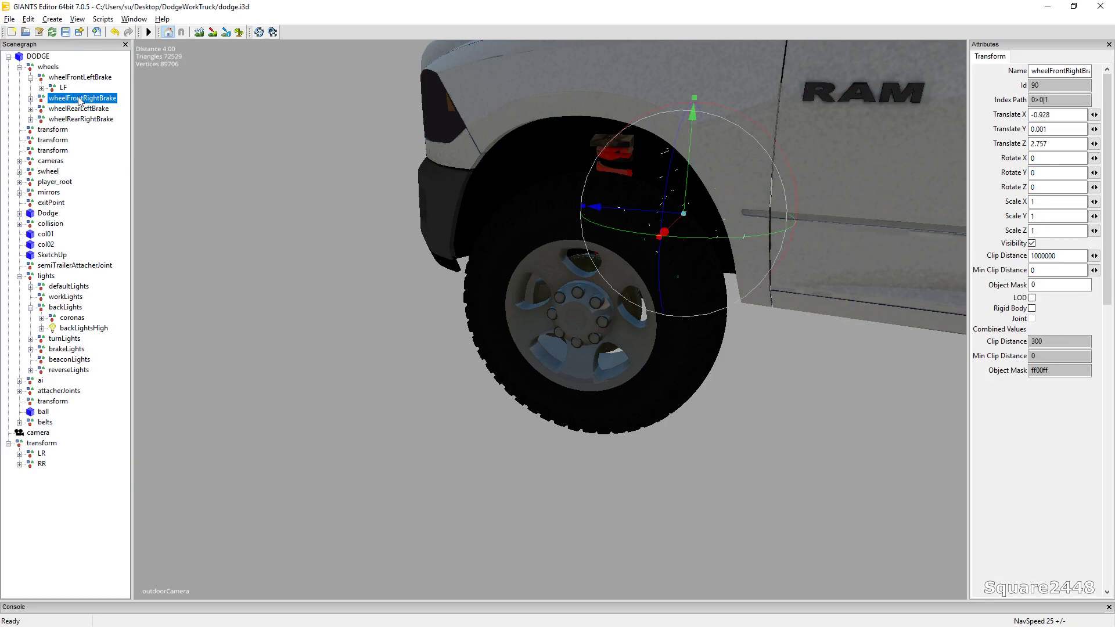
double_click(1041, 147)
type("0")
key("Return")
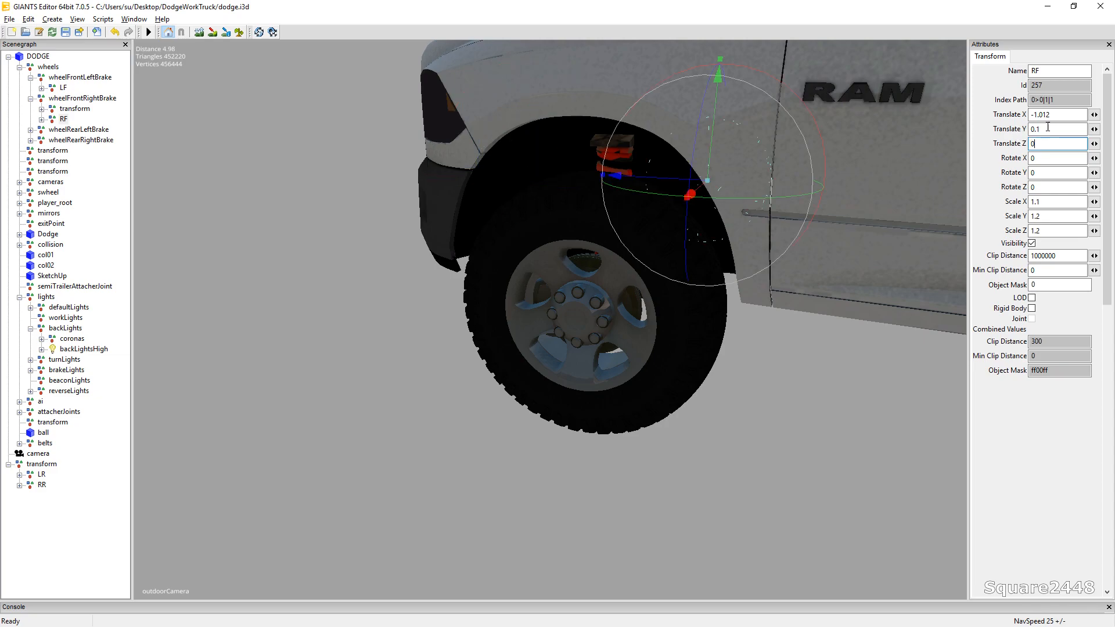
double_click(1042, 130)
type("0")
key("Return")
double_click(1049, 114)
type("0")
key("Return")
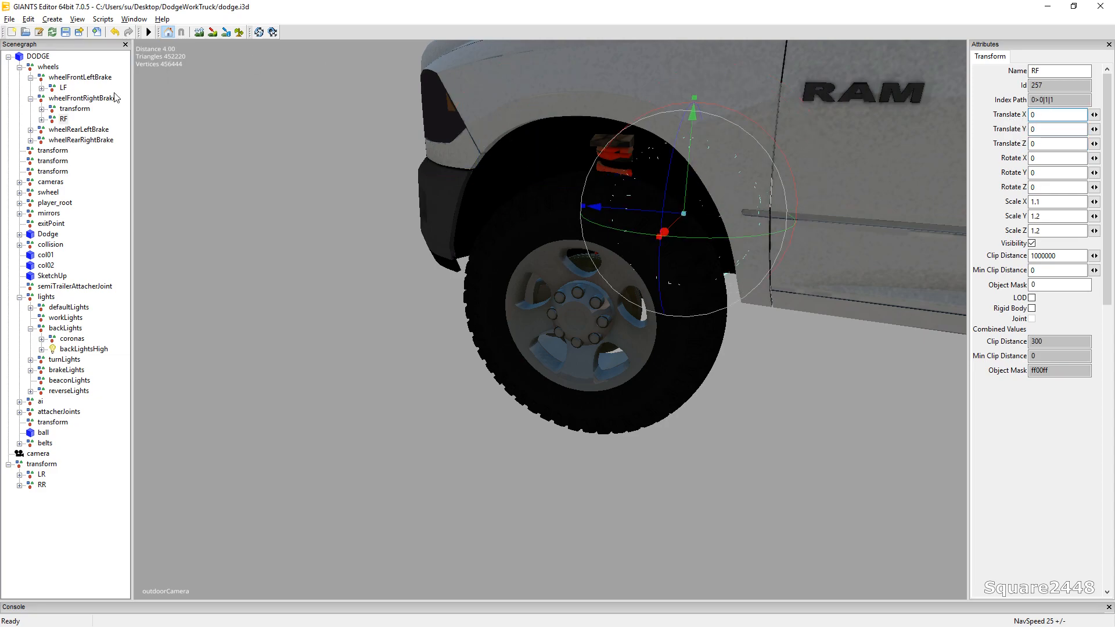
left_click(64, 111)
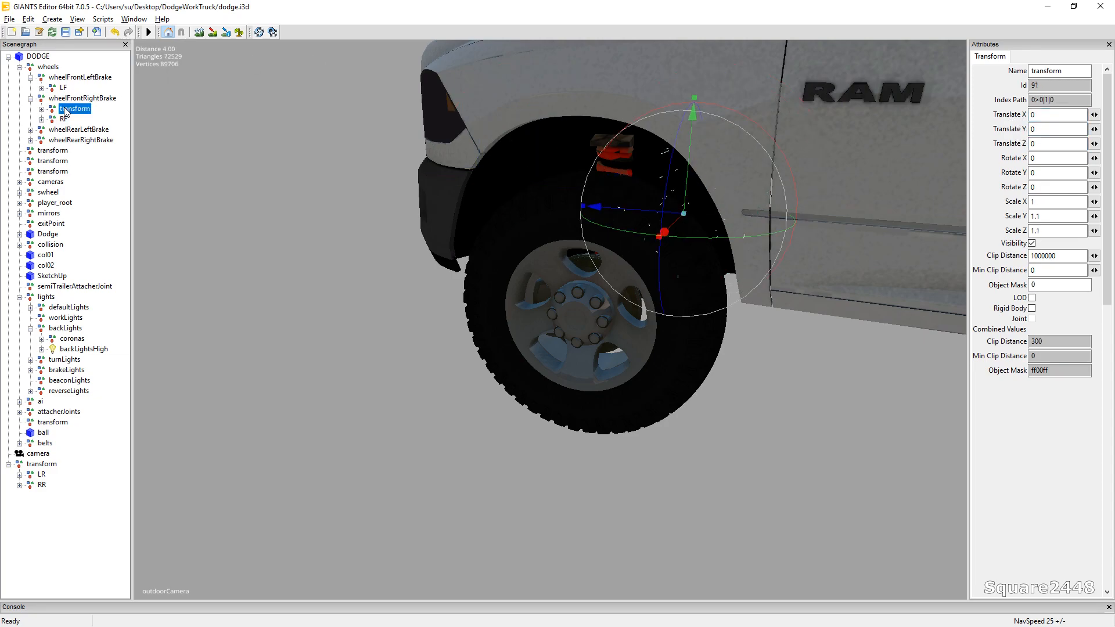
key("Delete")
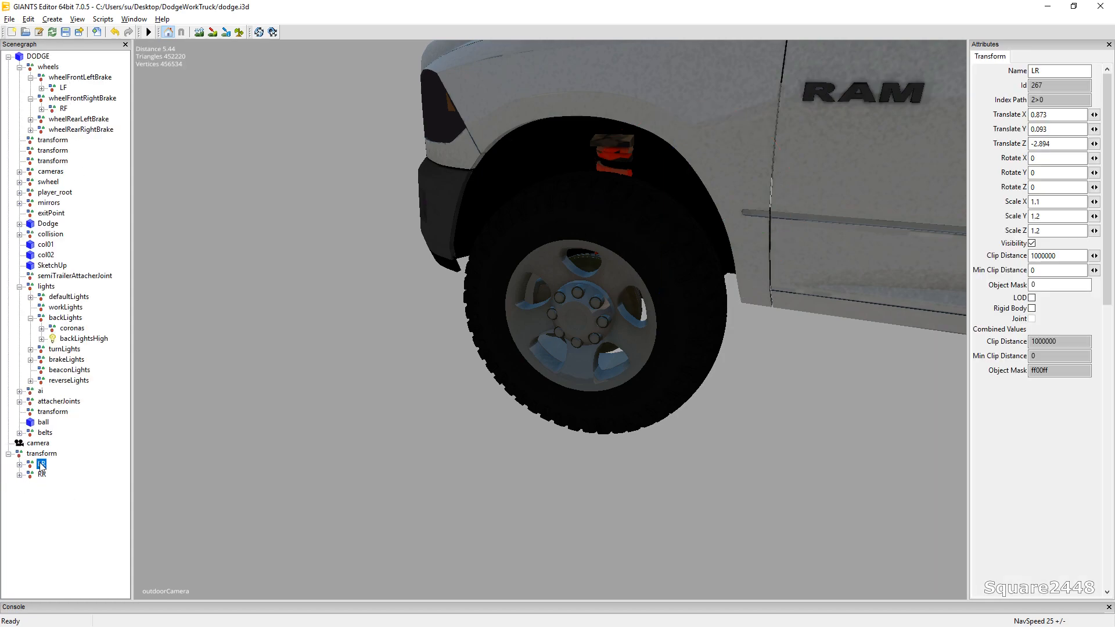
Move LR under wheelRearLeftBrake, check its translation and delete the old rear-left wheel
left_click_drag(41, 463, 84, 429)
left_click_drag(68, 117, 70, 119)
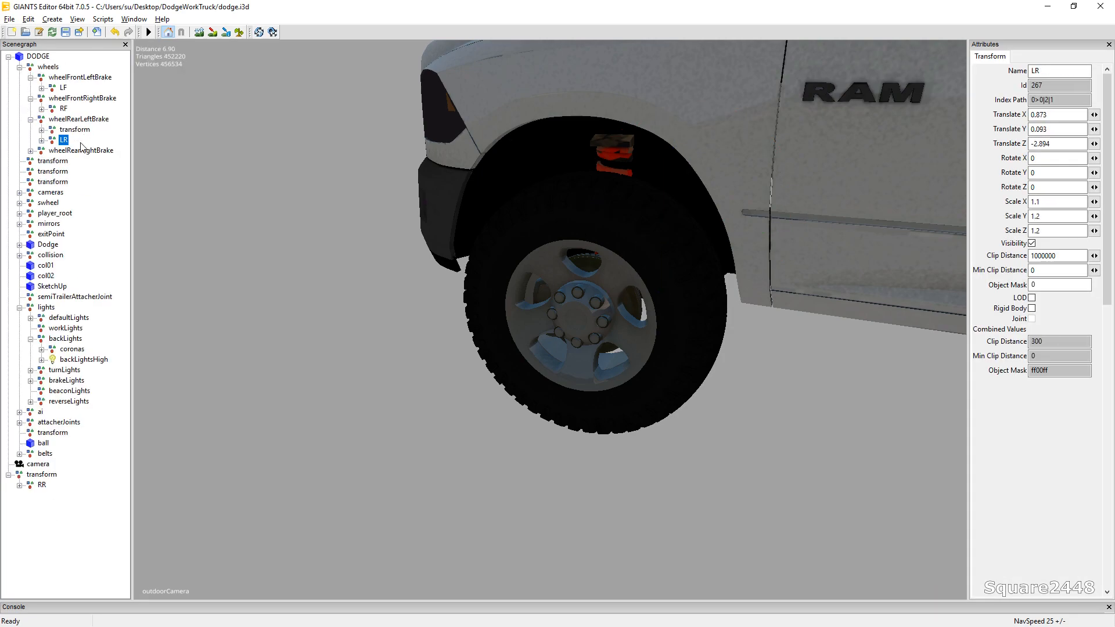
left_click(1052, 143)
left_click_drag(1049, 114, 1017, 115)
type("0")
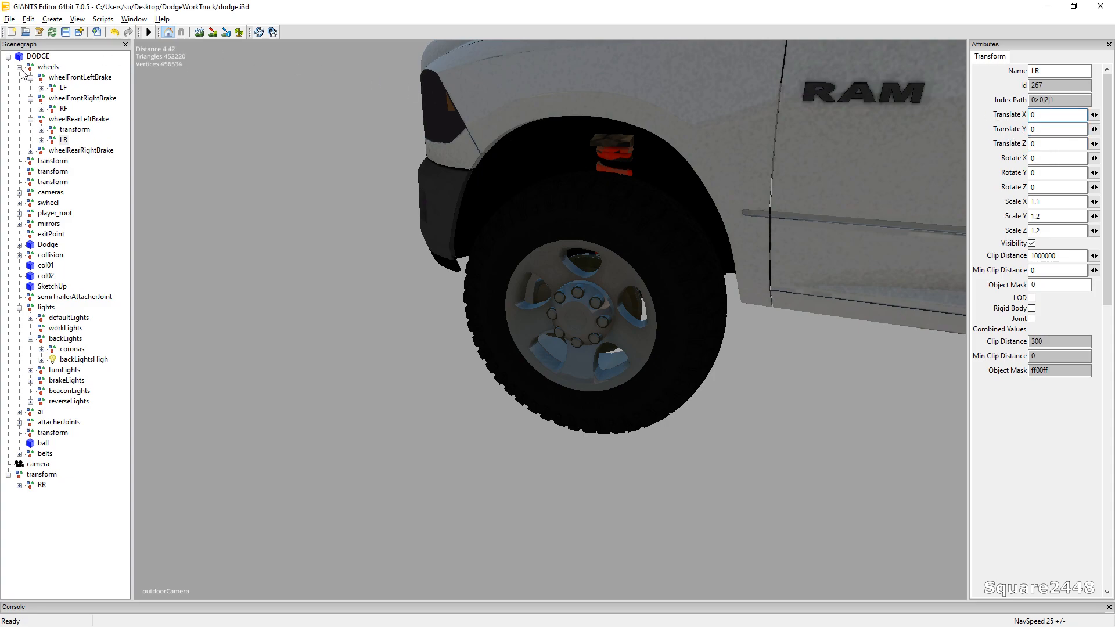
left_click(70, 130)
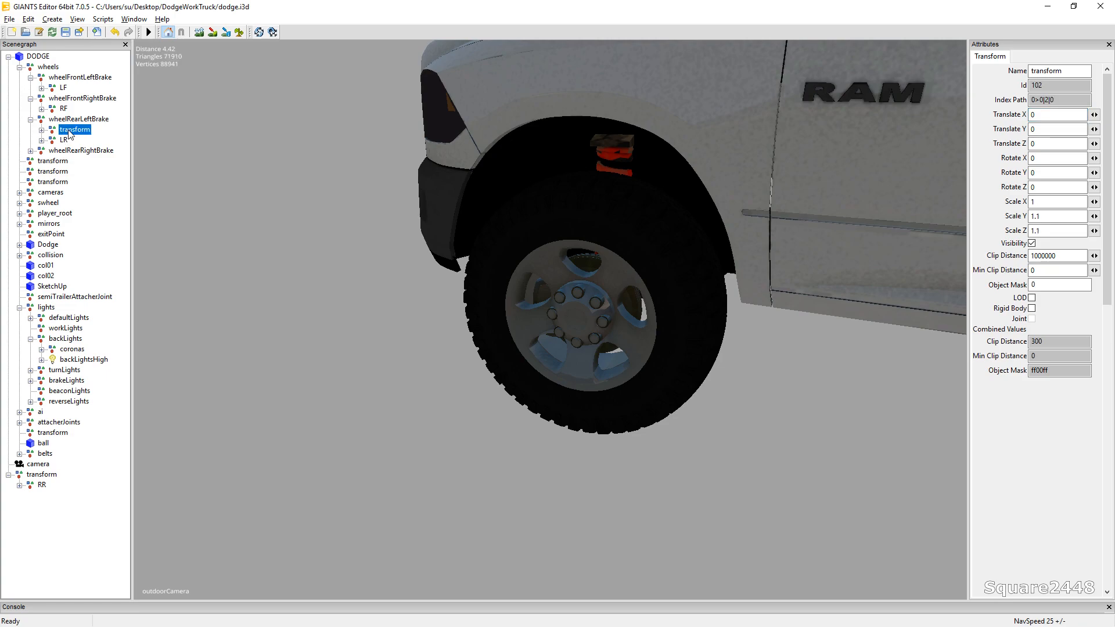
key("Delete")
Move RR under wheelRearRightBrake, inspect its position and delete the extra transform node
left_click_drag(41, 475, 97, 185)
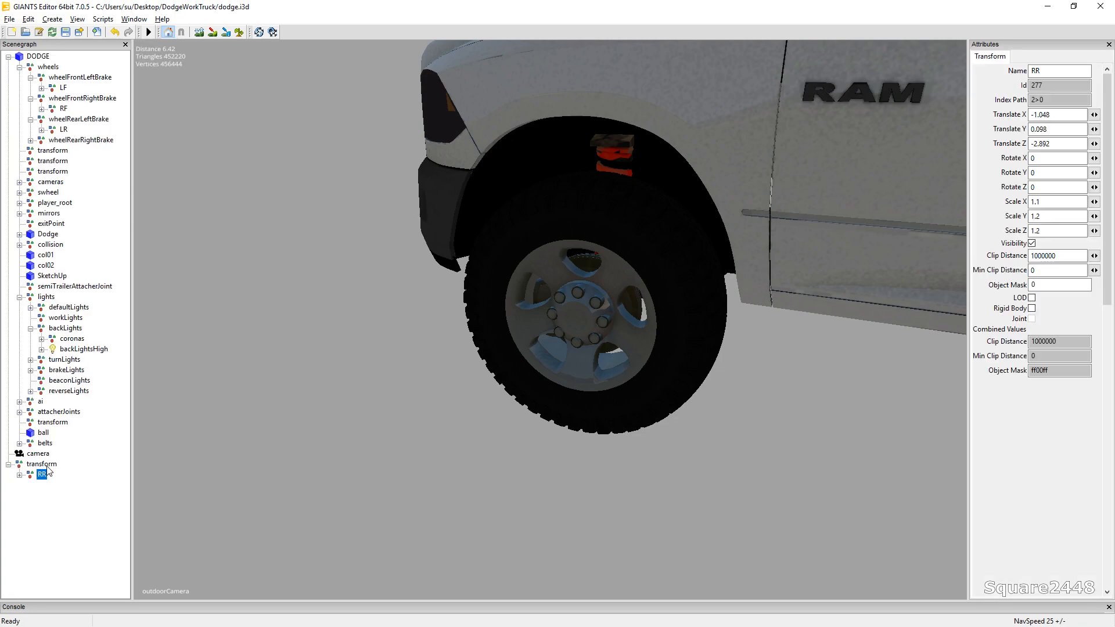
left_click(77, 141)
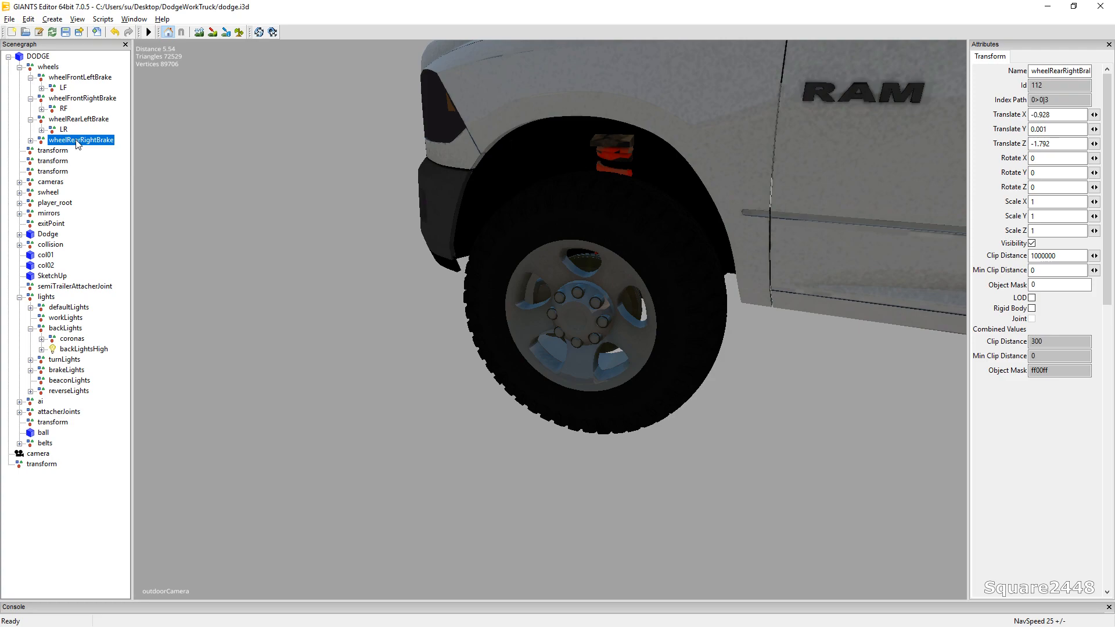
double_click(78, 142)
left_click(72, 152)
left_click(64, 162)
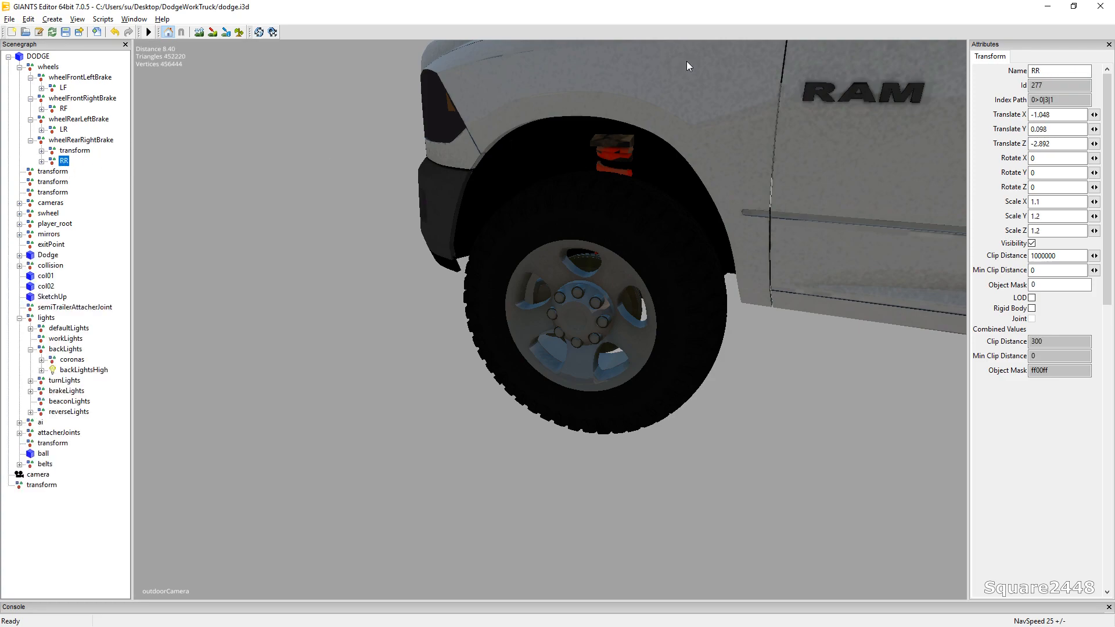
left_click_drag(1058, 145, 985, 155)
left_click_drag(1050, 129, 996, 129)
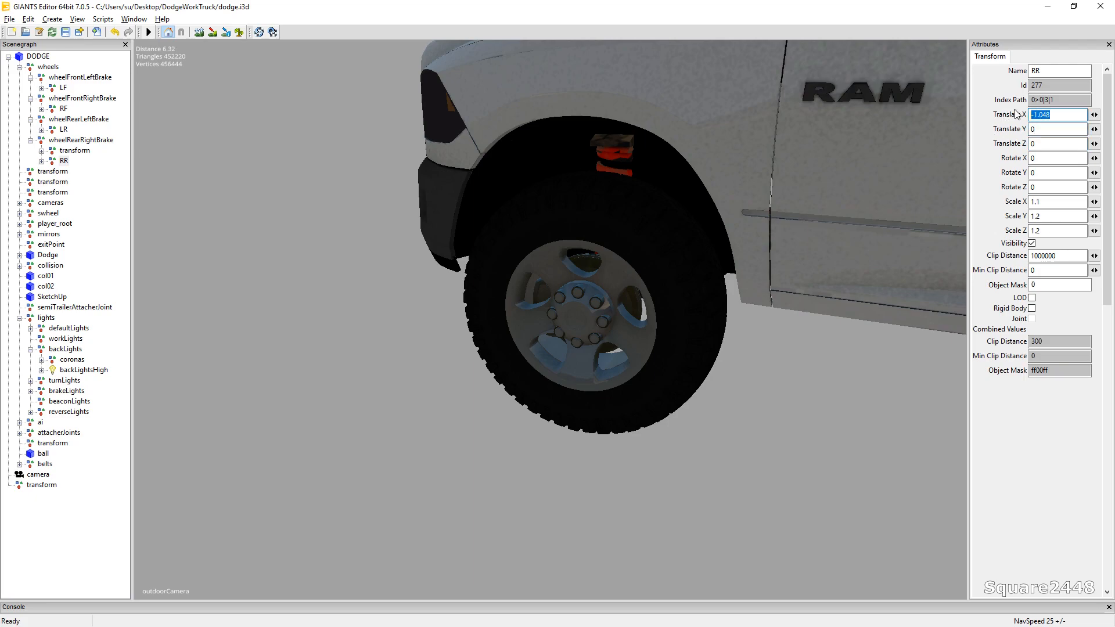
type("0")
left_click(75, 151)
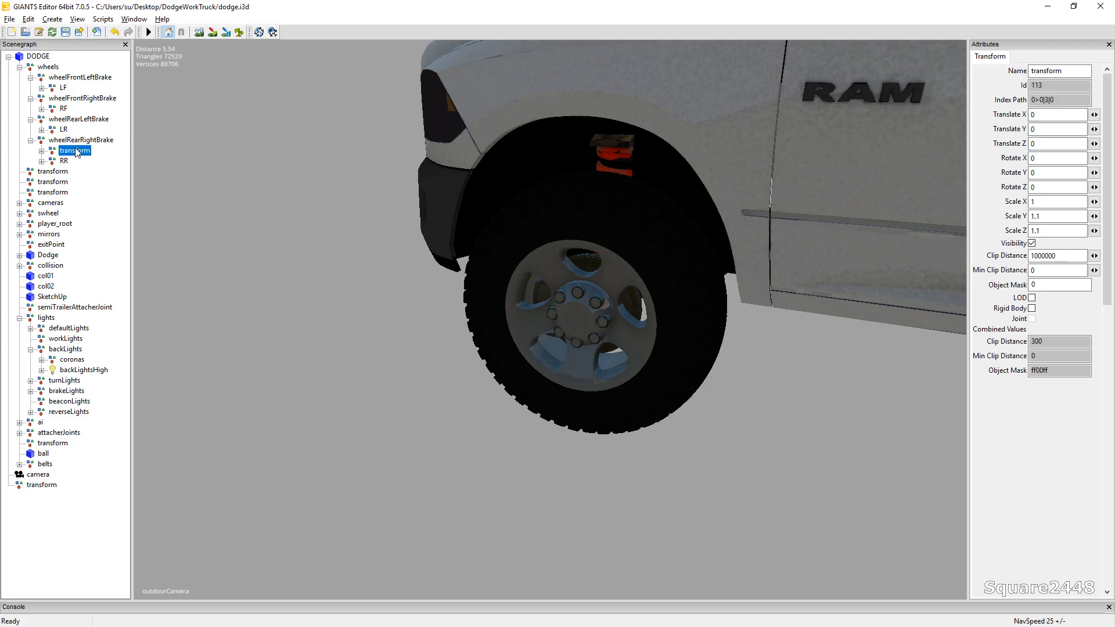
key("Delete")
Delete the stray transform node at the end of the Scenegraph, leaving camera last
left_click(39, 476)
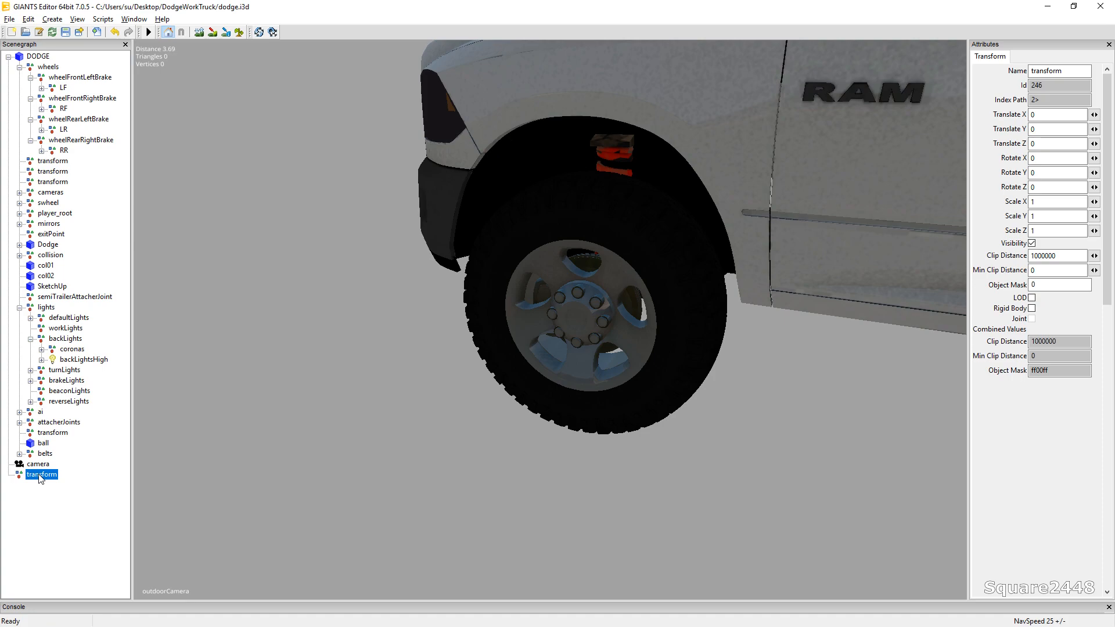
key("Delete")
scroll(389, 246, "down", 2)
scroll(495, 267, "down", 5)
mouse_move(495, 266)
middle_mouse_down()
mouse_move(511, 282)
mouse_move(481, 290)
mouse_move(527, 259)
mouse_move(205, 243)
middle_mouse_up()
scroll(514, 291, "up", 3)
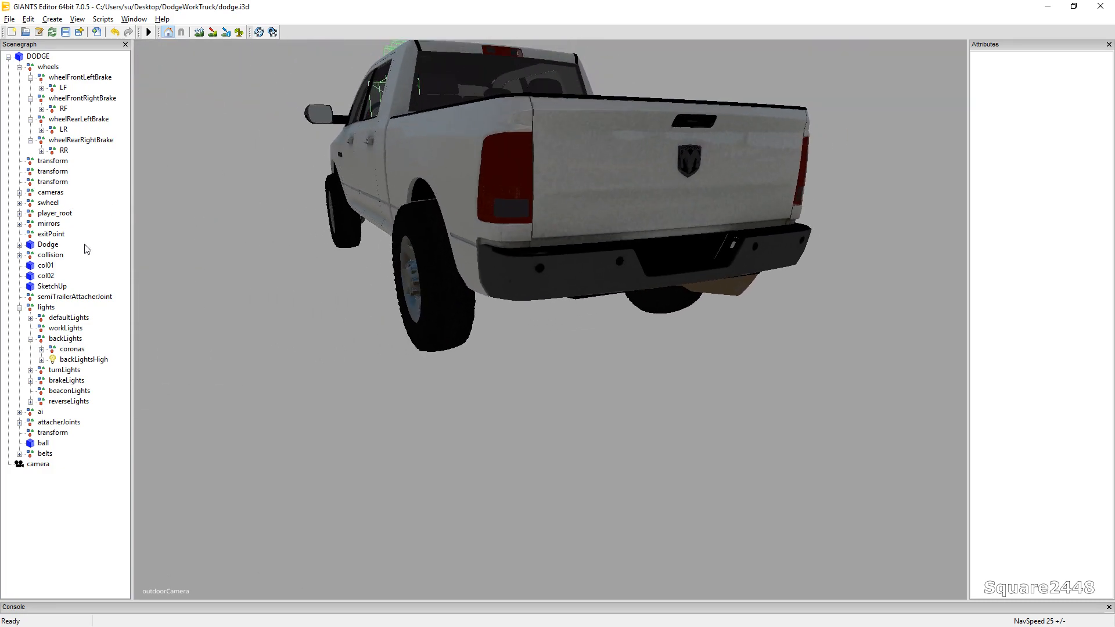
Select semiTrailerAttacherJoint and inspect the bed and bumper from behind
left_click(75, 298)
mouse_move(421, 350)
middle_mouse_down()
mouse_move(442, 306)
mouse_move(506, 277)
mouse_move(509, 293)
middle_mouse_up()
scroll(509, 293, "up", 2)
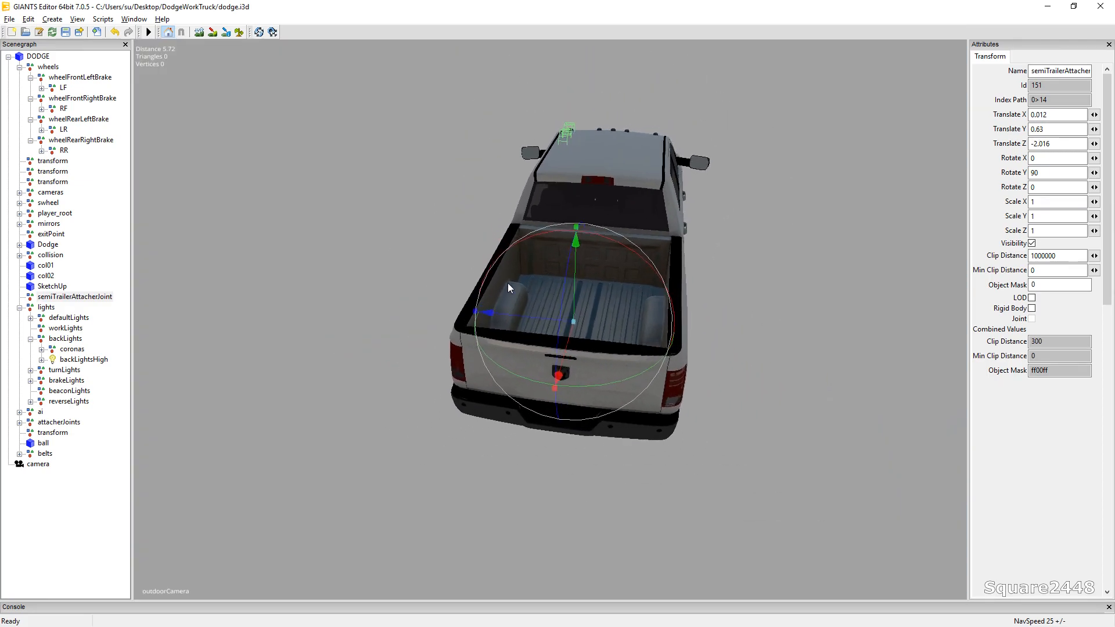
scroll(508, 283, "up", 4)
scroll(513, 272, "up", 3)
scroll(516, 284, "down", 2)
scroll(531, 275, "down", 2)
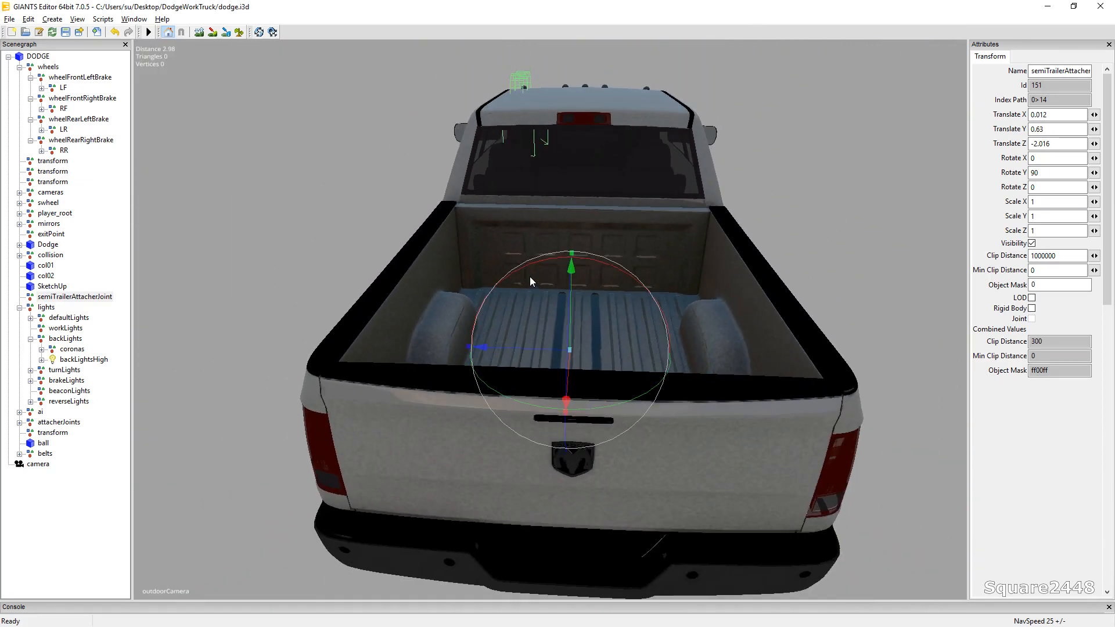
scroll(530, 275, "down", 2)
scroll(527, 280, "down", 2)
middle_click_drag(523, 304, 520, 343)
scroll(520, 342, "up", 3)
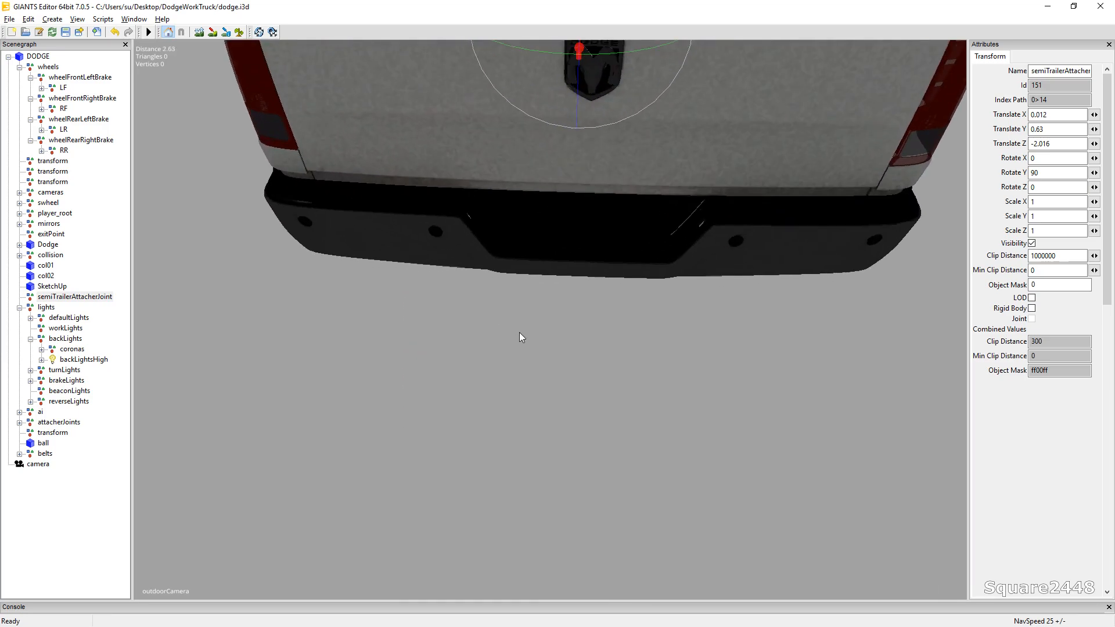
scroll(521, 338, "up", 2)
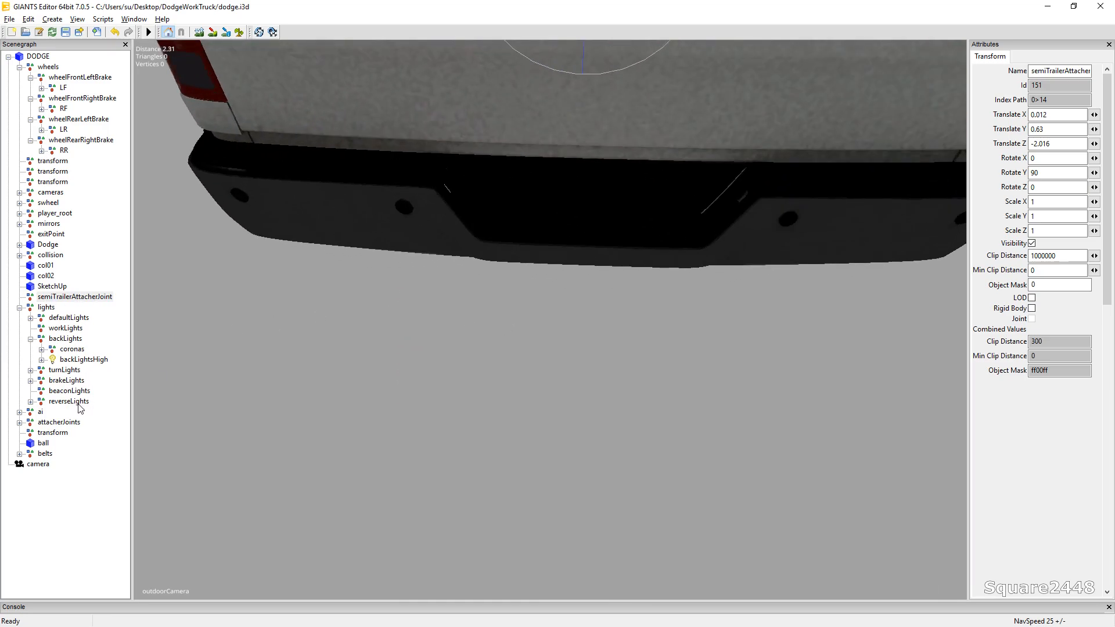
Expand attacherJoints and trailers to reveal the two trailer attacher joint nodes
double_click(66, 424)
double_click(60, 433)
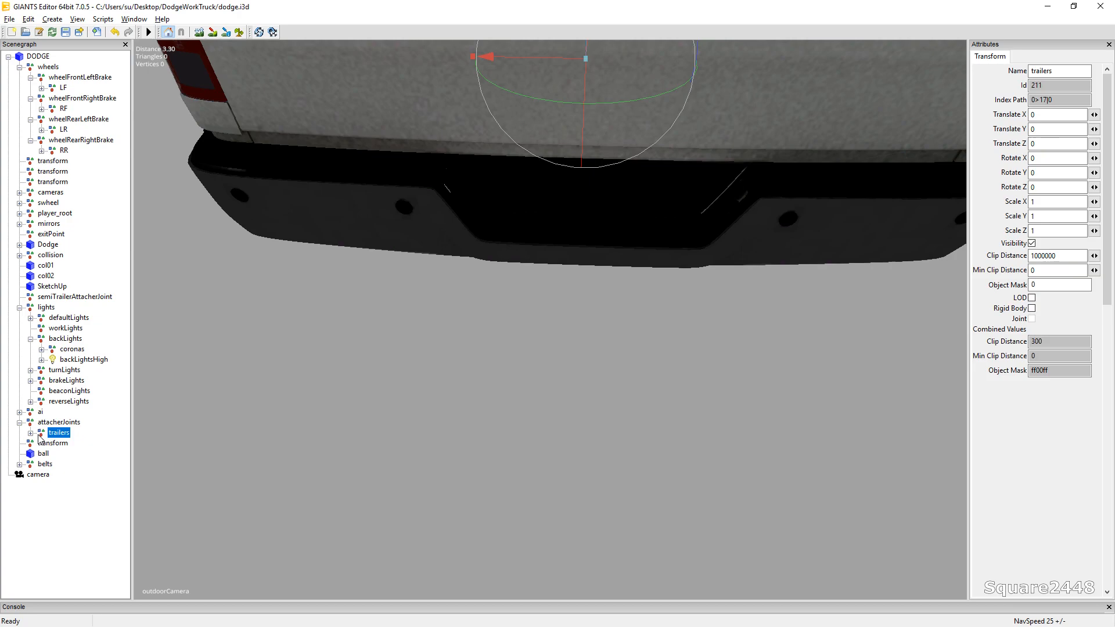
left_click(74, 452)
scroll(360, 383, "down", 5)
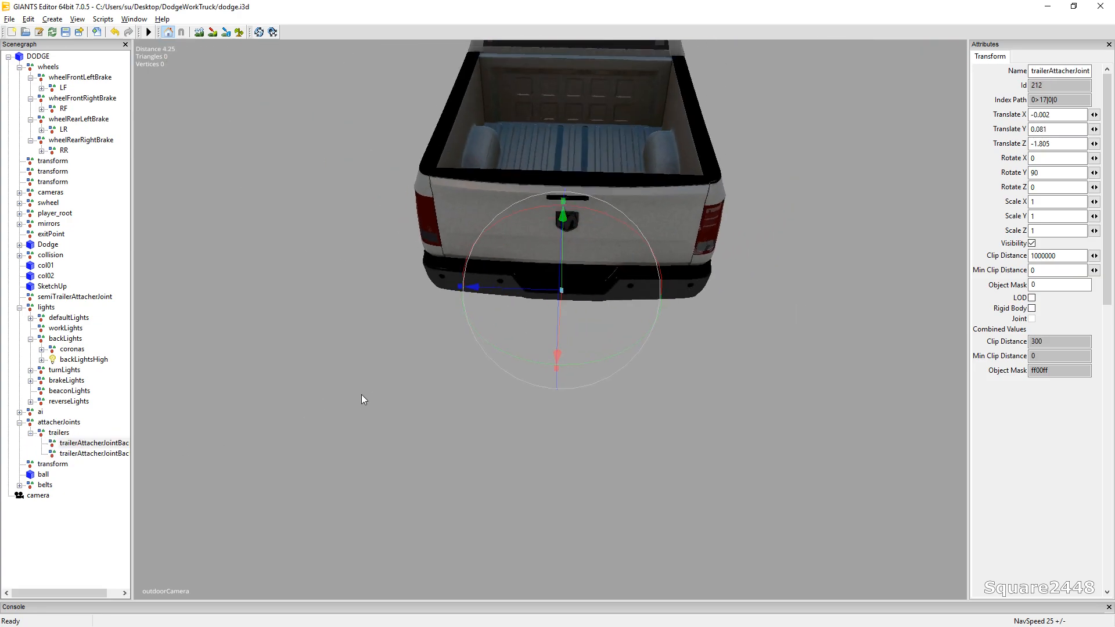
left_click(360, 397)
mouse_move(324, 448)
middle_mouse_down()
mouse_move(325, 322)
mouse_move(367, 340)
mouse_move(610, 383)
middle_mouse_up()
scroll(610, 382, "down", 5)
Select indoorCamera, keep Y rotation 0 and move it back behind the cab
middle_click_drag(533, 388, 578, 384)
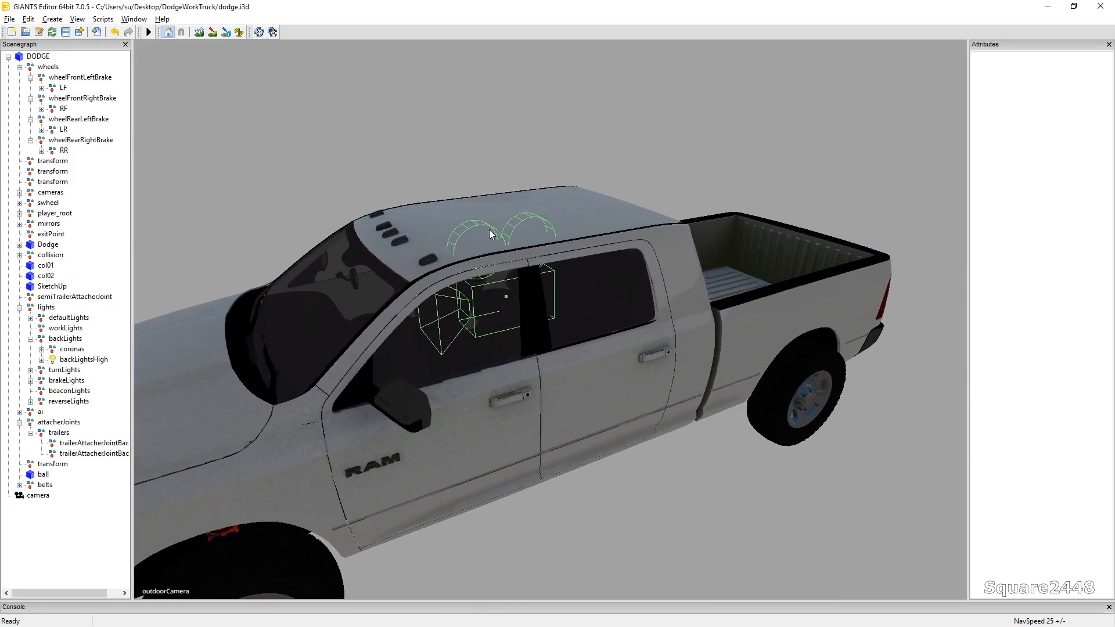
left_click(505, 234)
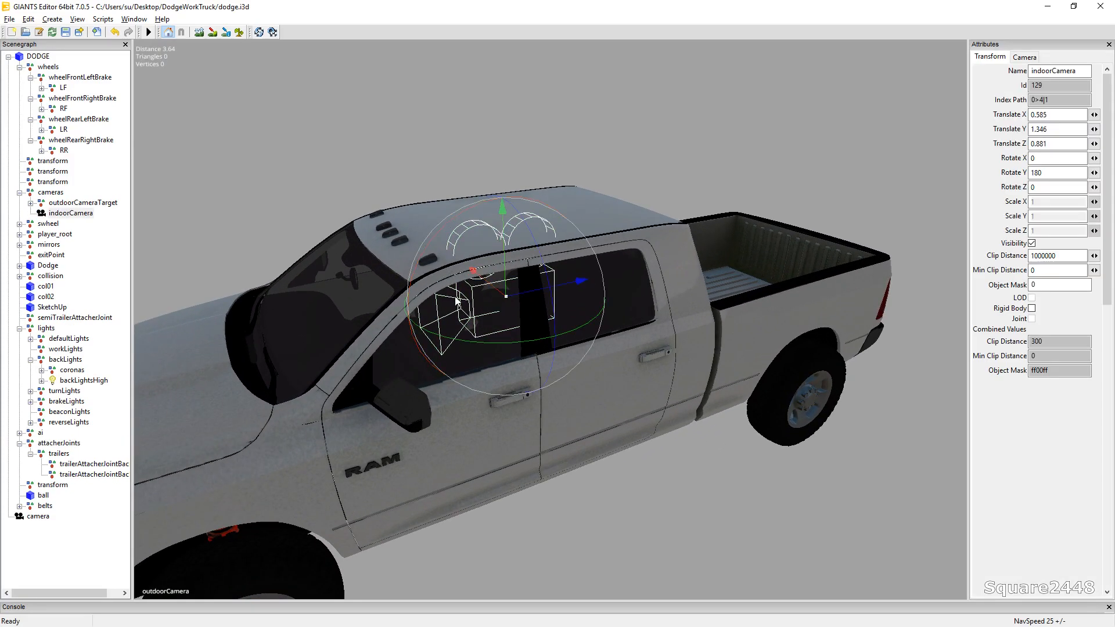
scroll(456, 299, "up", 2)
scroll(405, 360, "up", 3)
mouse_move(396, 354)
middle_mouse_down()
mouse_move(401, 309)
mouse_move(559, 325)
mouse_move(460, 315)
middle_mouse_up()
scroll(402, 309, "down", 5)
scroll(561, 322, "up", 3)
scroll(418, 325, "down", 4)
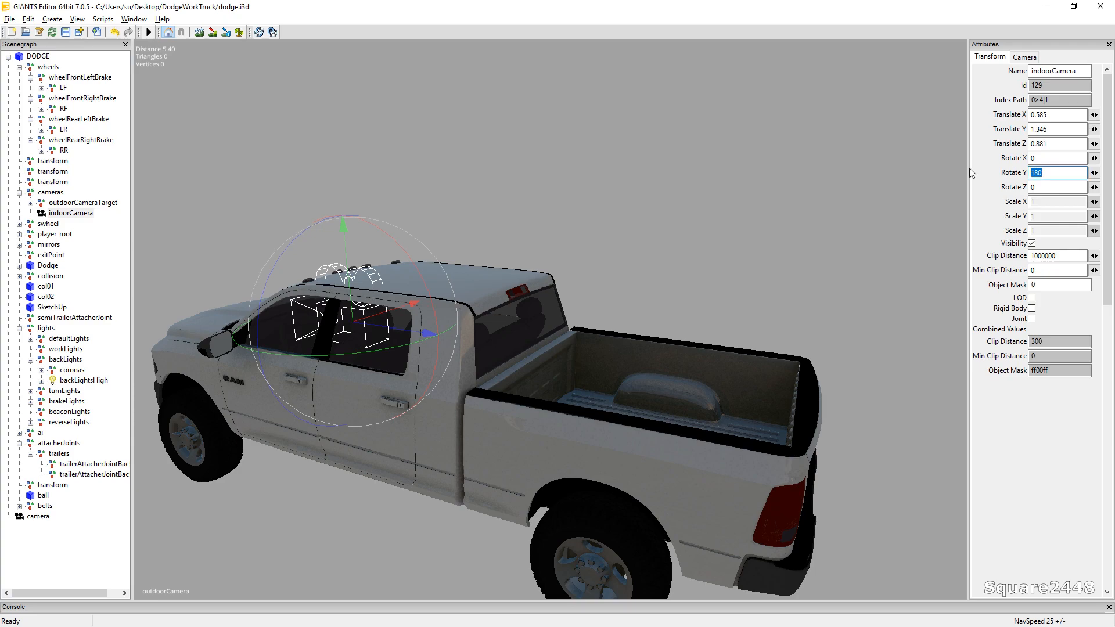
type("0")
key("Return")
mouse_move(334, 326)
left_mouse_down()
mouse_move(550, 287)
mouse_move(414, 258)
left_mouse_up()
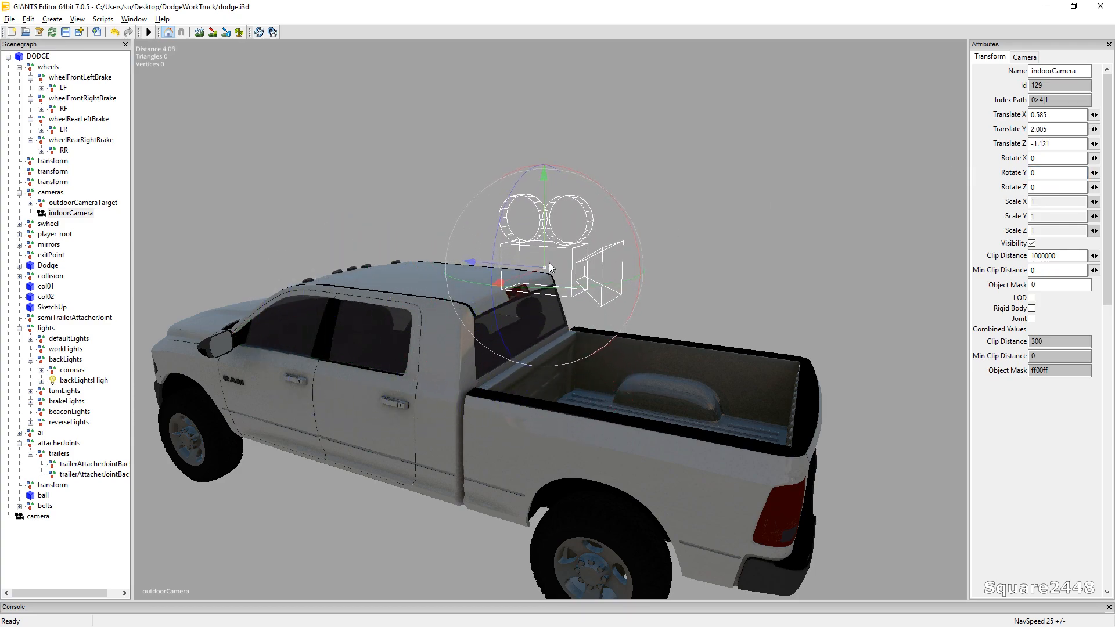
mouse_move(445, 290)
middle_mouse_down()
mouse_move(471, 296)
mouse_move(399, 299)
mouse_move(530, 273)
mouse_move(696, 297)
middle_mouse_up()
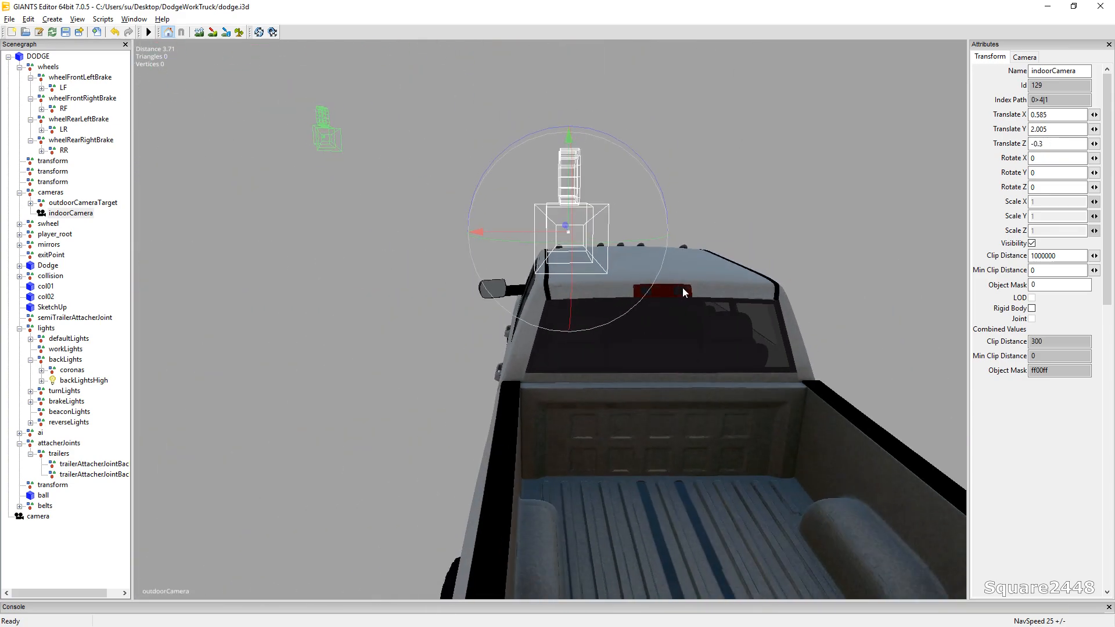
scroll(676, 291, "down", 5)
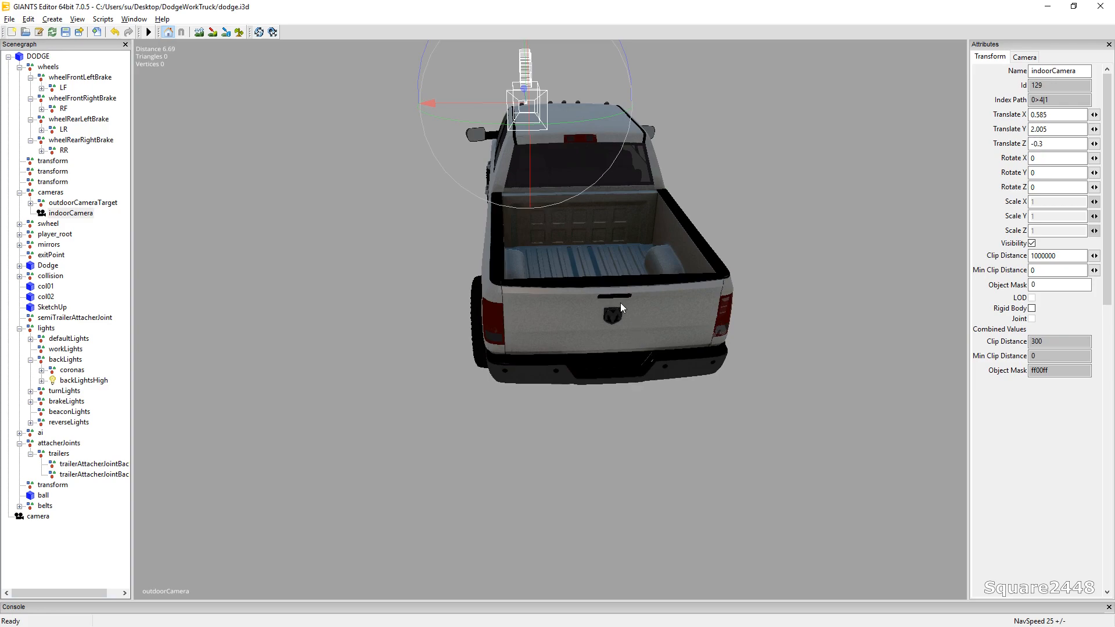
scroll(586, 309, "up", 1)
Shift the camera across the roof, rearward over the bed and down toward the tailgate
left_click_drag(485, 78, 536, 81)
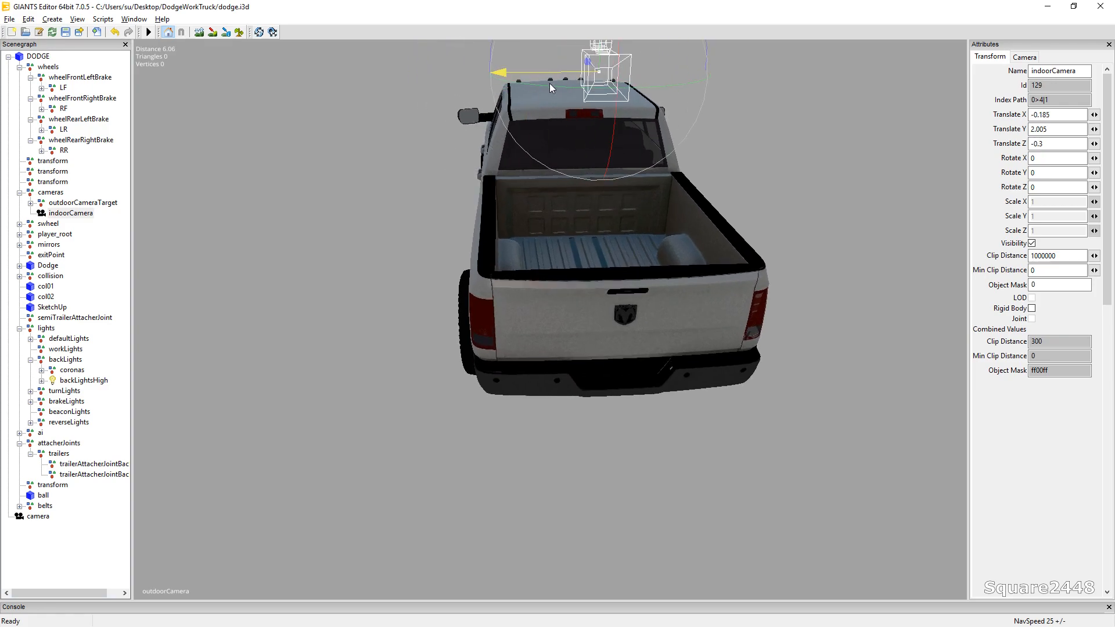
mouse_move(535, 81)
middle_mouse_down()
mouse_move(516, 92)
mouse_move(547, 100)
mouse_move(664, 185)
middle_mouse_up()
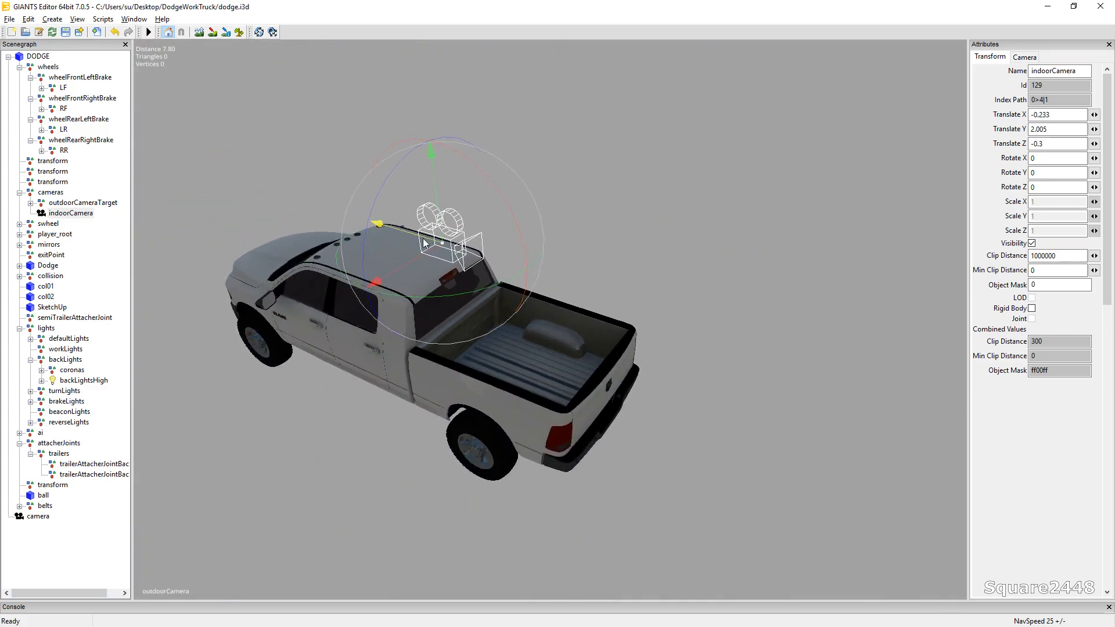
mouse_move(427, 243)
left_mouse_down()
mouse_move(565, 263)
mouse_move(568, 297)
left_mouse_up()
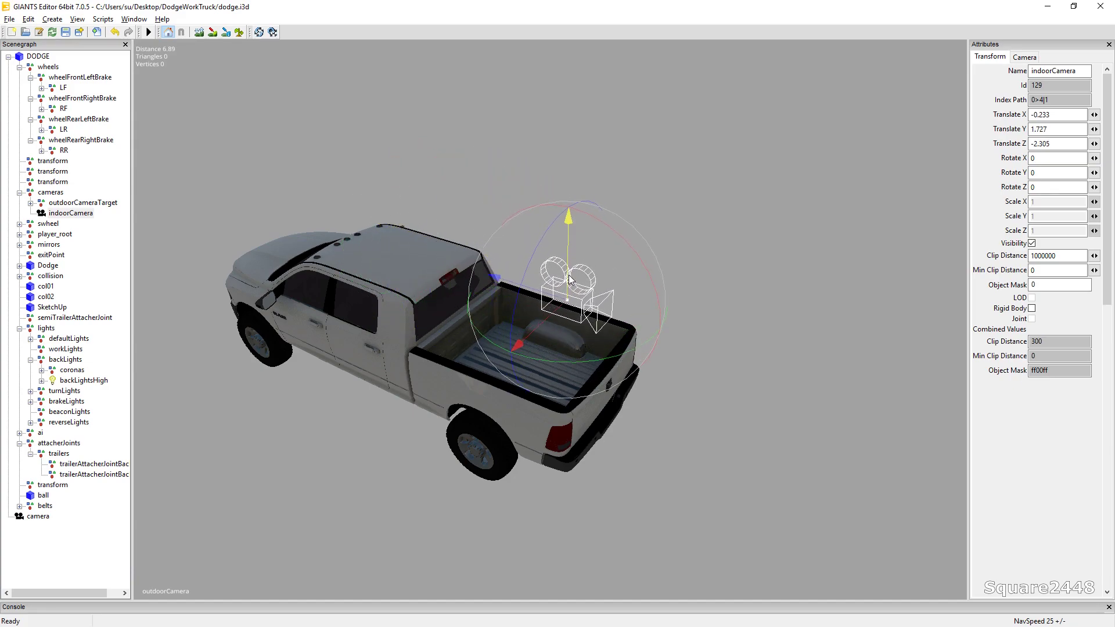
left_click(568, 307)
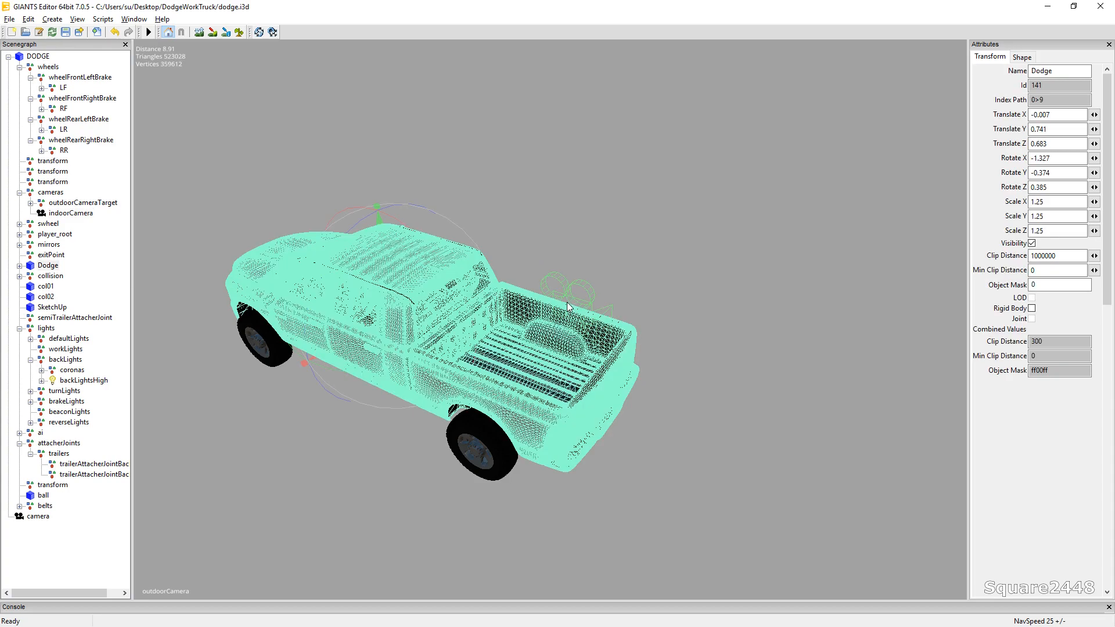
left_click(571, 294)
scroll(575, 326, "up", 3)
scroll(542, 275, "up", 3)
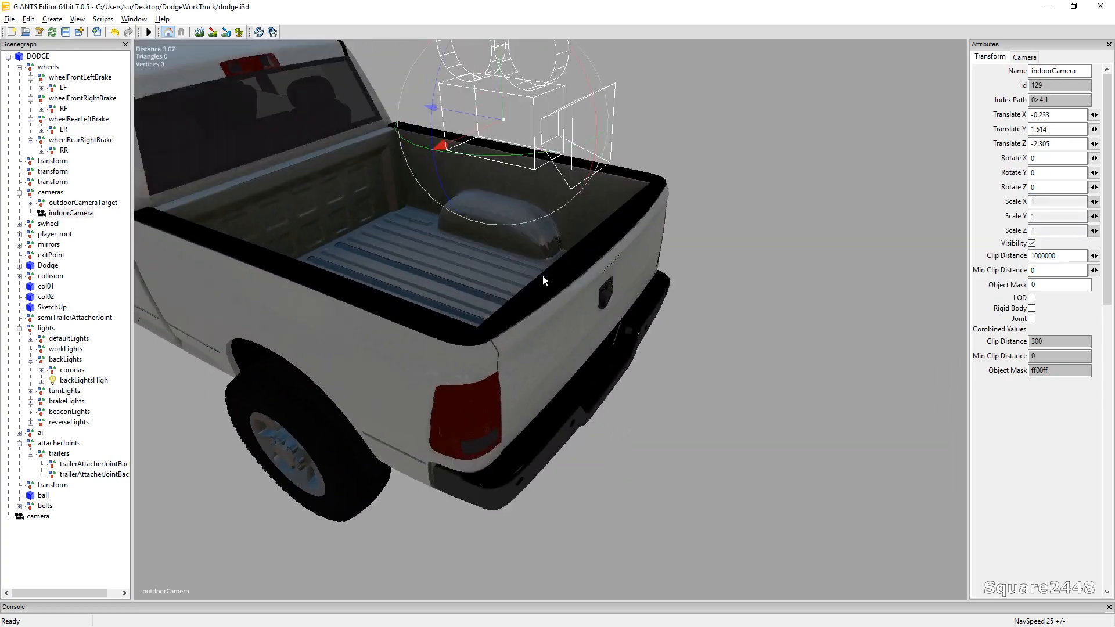
scroll(541, 187, "up", 2)
mouse_move(546, 186)
left_mouse_down()
mouse_move(559, 251)
mouse_move(548, 244)
mouse_move(610, 282)
left_mouse_up()
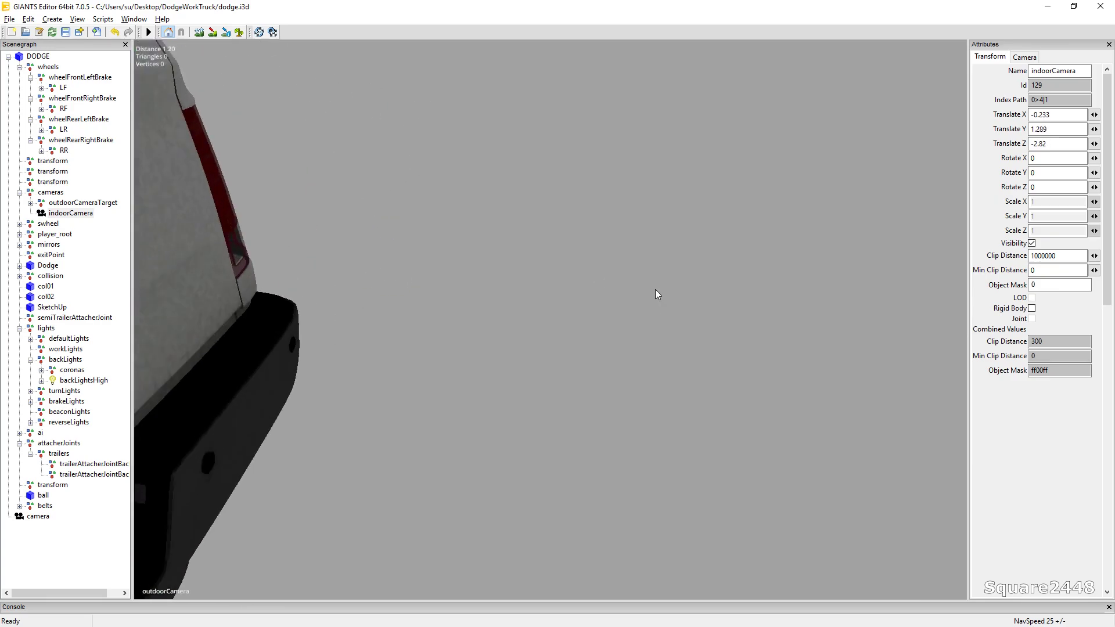
Centre the indoorCamera across the truck's width at Translate X about -0.023
middle_click_drag(575, 294, 568, 231)
scroll(569, 231, "down", 3)
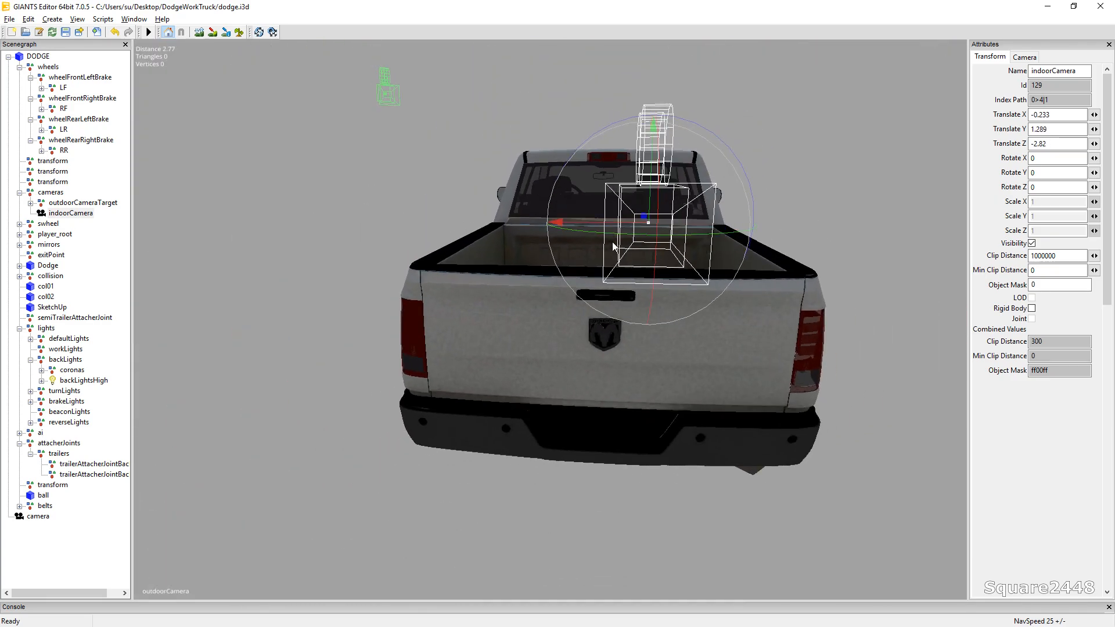
left_click_drag(617, 230, 579, 231)
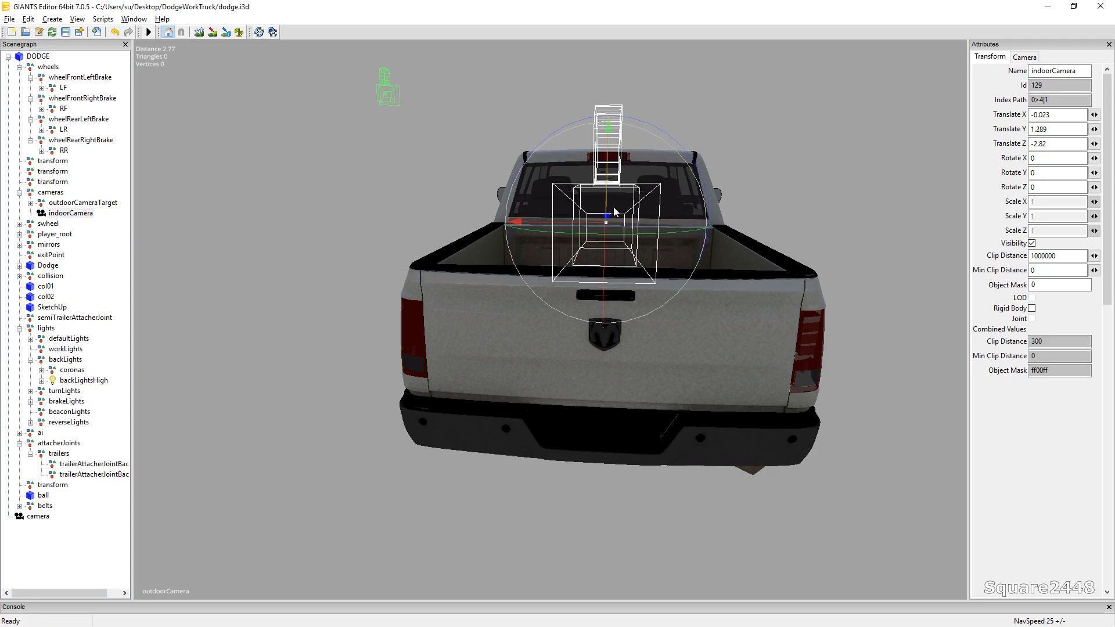
mouse_move(579, 231)
middle_mouse_down()
mouse_move(627, 278)
mouse_move(644, 253)
mouse_move(569, 318)
middle_mouse_up()
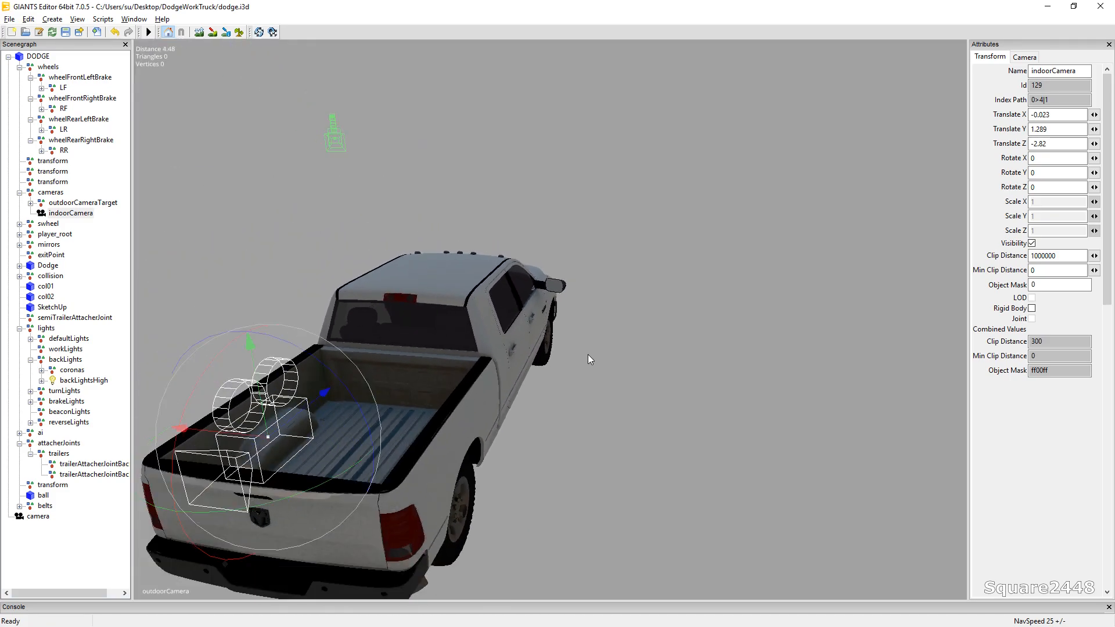
Nudge wheelFrontRightBrake outward to Translate X -1.035 and copy that value
left_click(587, 357)
scroll(574, 327, "up", 5)
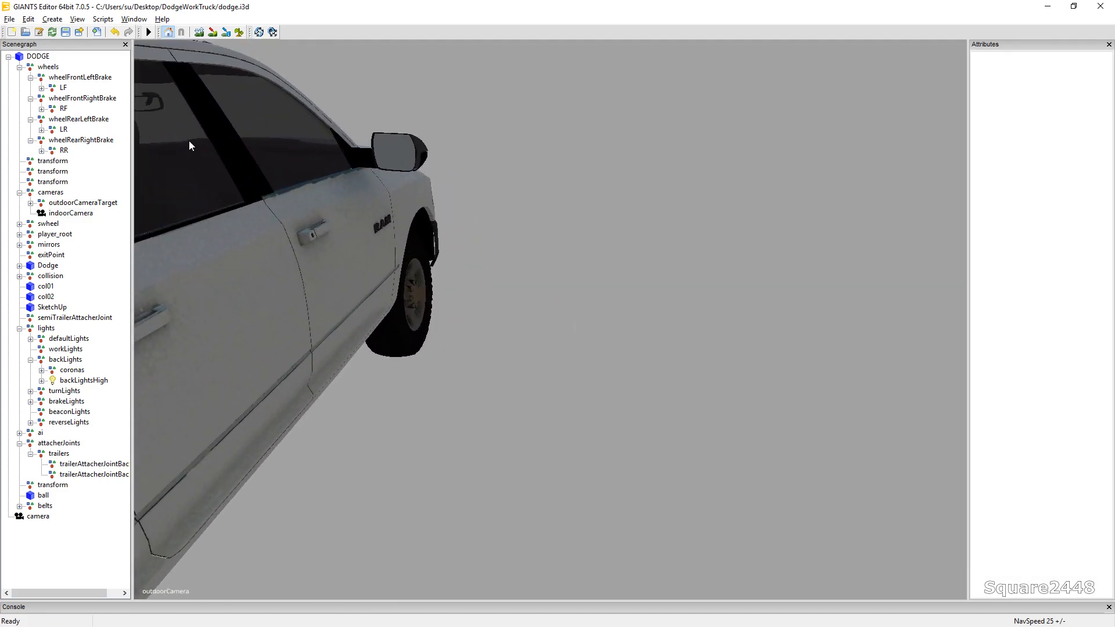
left_click(112, 99)
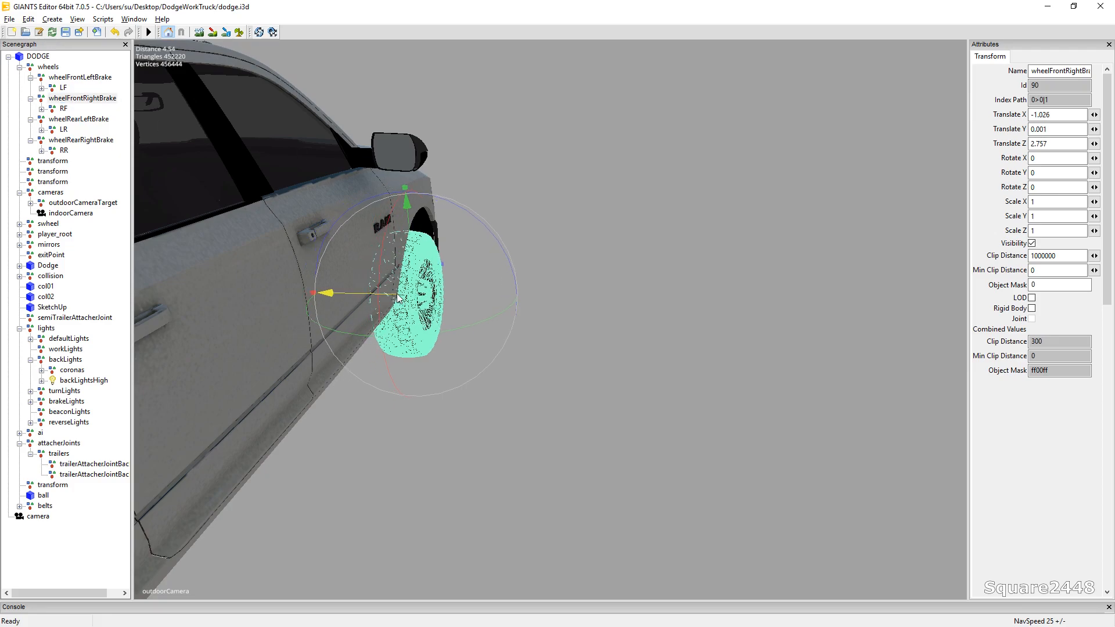
mouse_move(397, 297)
middle_mouse_down()
mouse_move(499, 210)
mouse_move(506, 180)
mouse_move(321, 256)
mouse_move(386, 211)
mouse_move(424, 208)
mouse_move(476, 250)
middle_mouse_up()
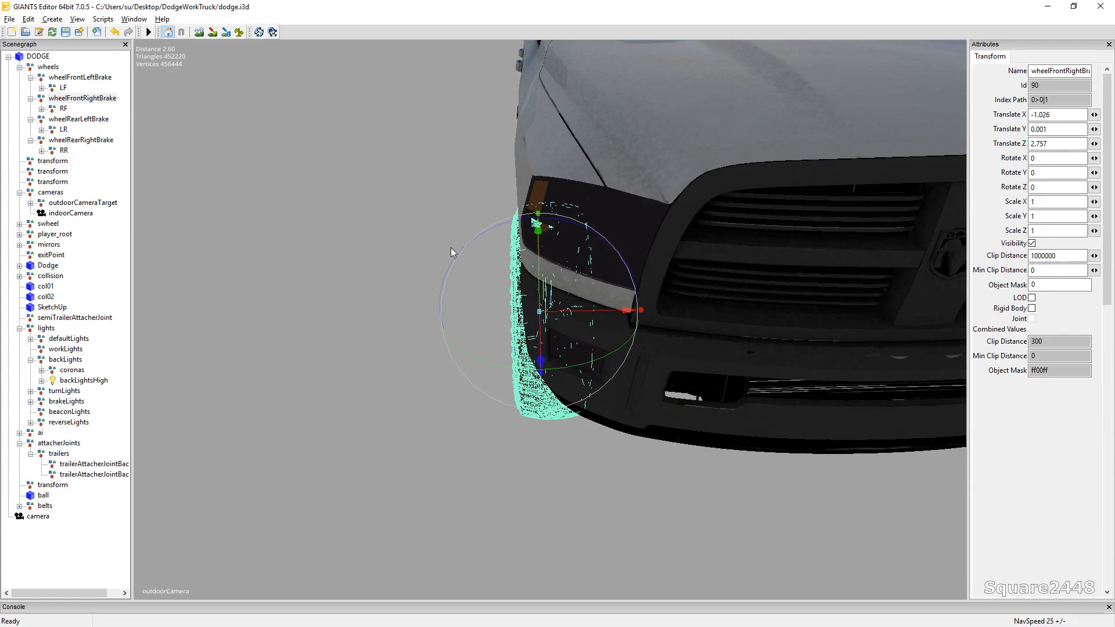
left_click_drag(570, 313, 578, 315)
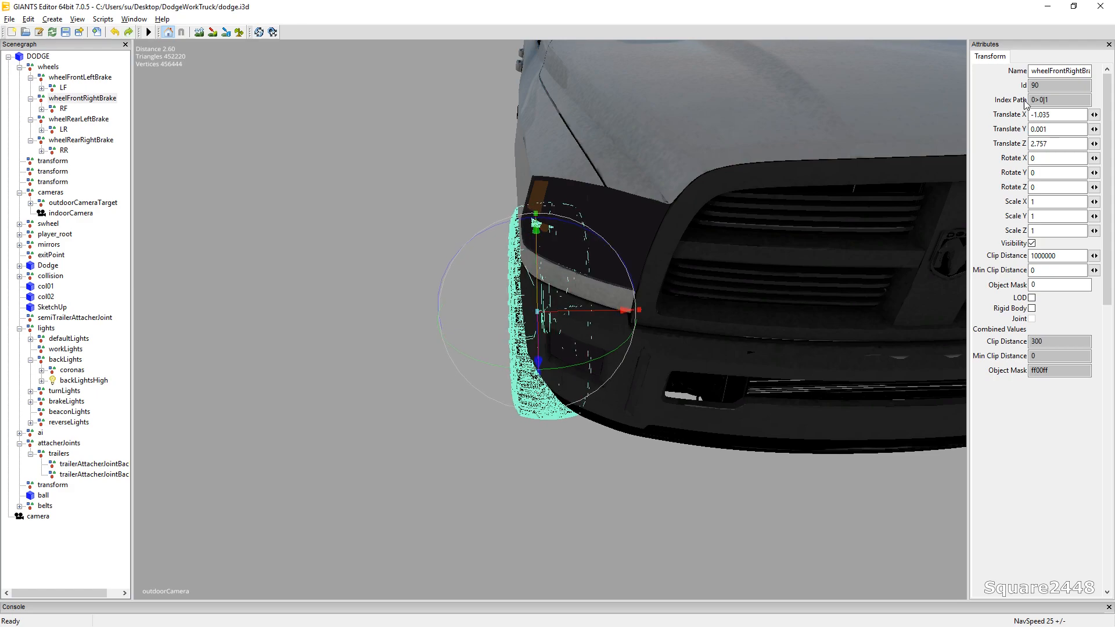
double_click(1067, 116)
key("ctrl+c")
Paste -1.035 into wheelRearRightBrake's Translate X so both right wheels line up
left_click(96, 140)
double_click(1058, 114)
key("ctrl+v")
key("Return")
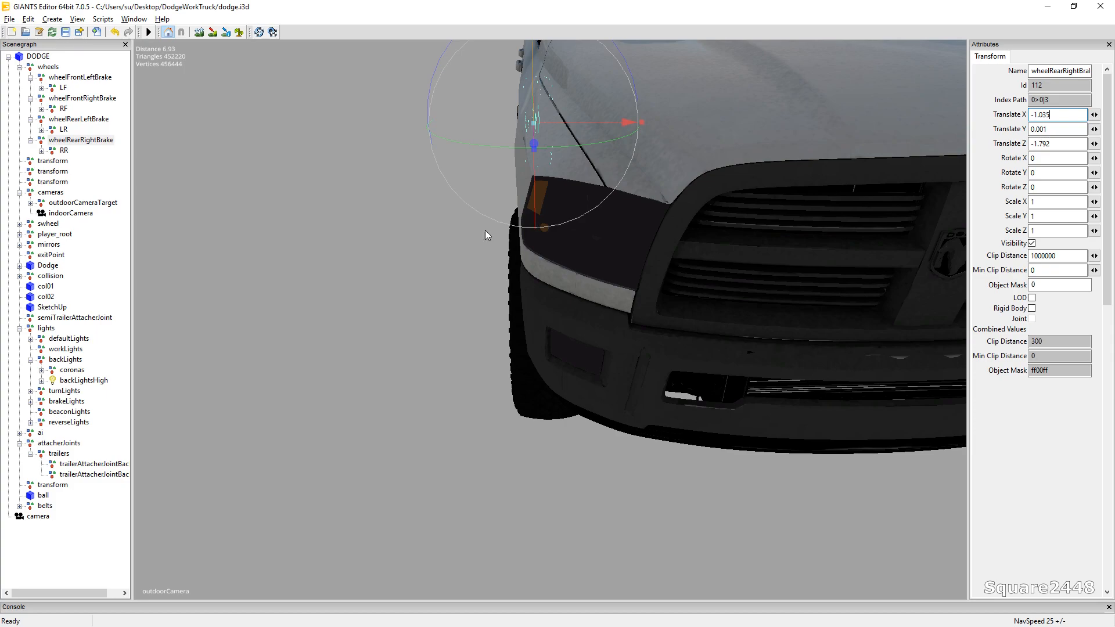
mouse_move(378, 290)
middle_mouse_down()
mouse_move(344, 222)
mouse_move(406, 247)
mouse_move(403, 273)
middle_mouse_up()
Move wheelFrontLeftBrake inward along X to about 0.877
left_click(389, 374)
mouse_move(389, 374)
middle_mouse_down()
mouse_move(485, 354)
mouse_move(501, 340)
mouse_move(363, 381)
middle_mouse_up()
scroll(424, 329, "down", 2)
middle_click_drag(423, 329, 409, 353)
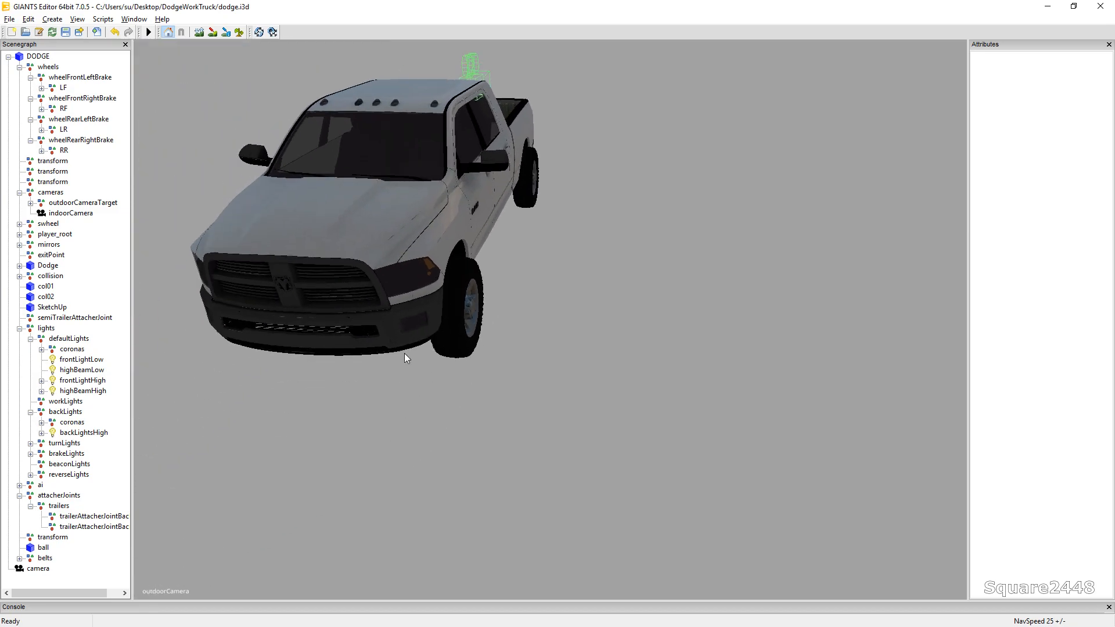
scroll(406, 351, "up", 3)
scroll(407, 351, "up", 2)
left_click(85, 78)
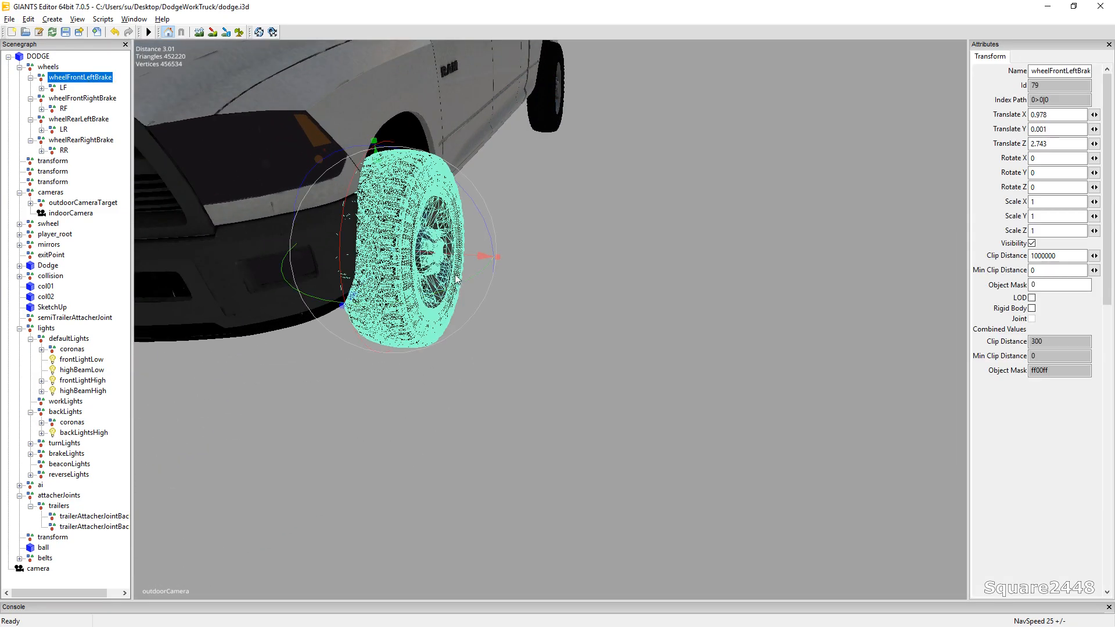
left_click_drag(463, 258, 440, 257)
scroll(424, 248, "down", 2)
scroll(423, 234, "up", 4)
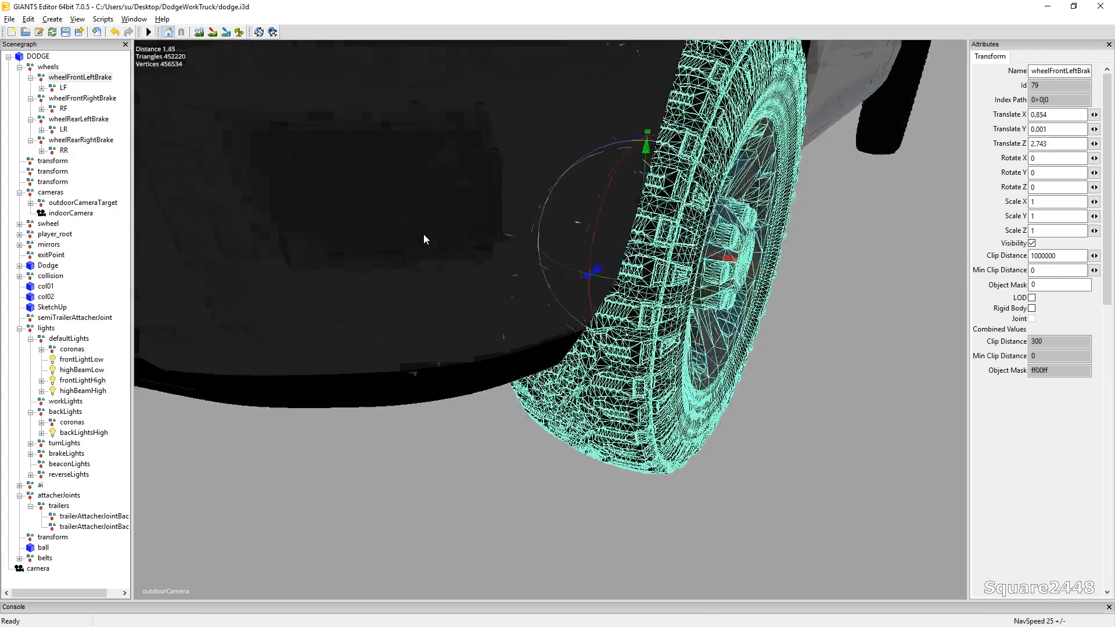
mouse_move(424, 234)
middle_mouse_down()
mouse_move(537, 219)
mouse_move(500, 223)
middle_mouse_up()
scroll(531, 225, "down", 2)
scroll(531, 225, "up", 3)
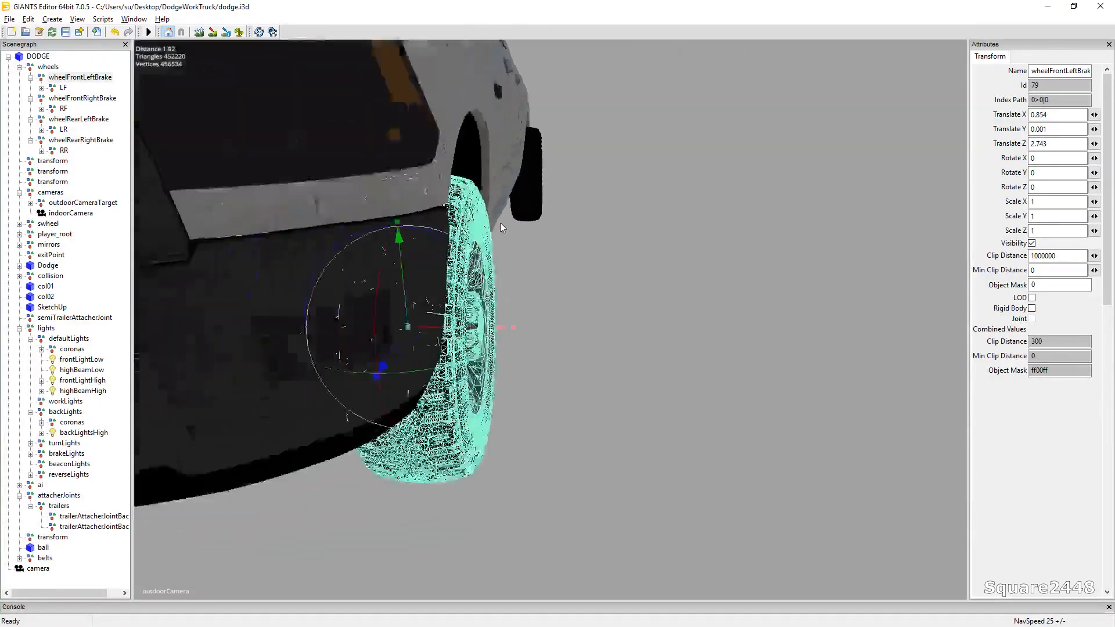
scroll(500, 222, "down", 2)
left_click_drag(473, 326, 479, 327)
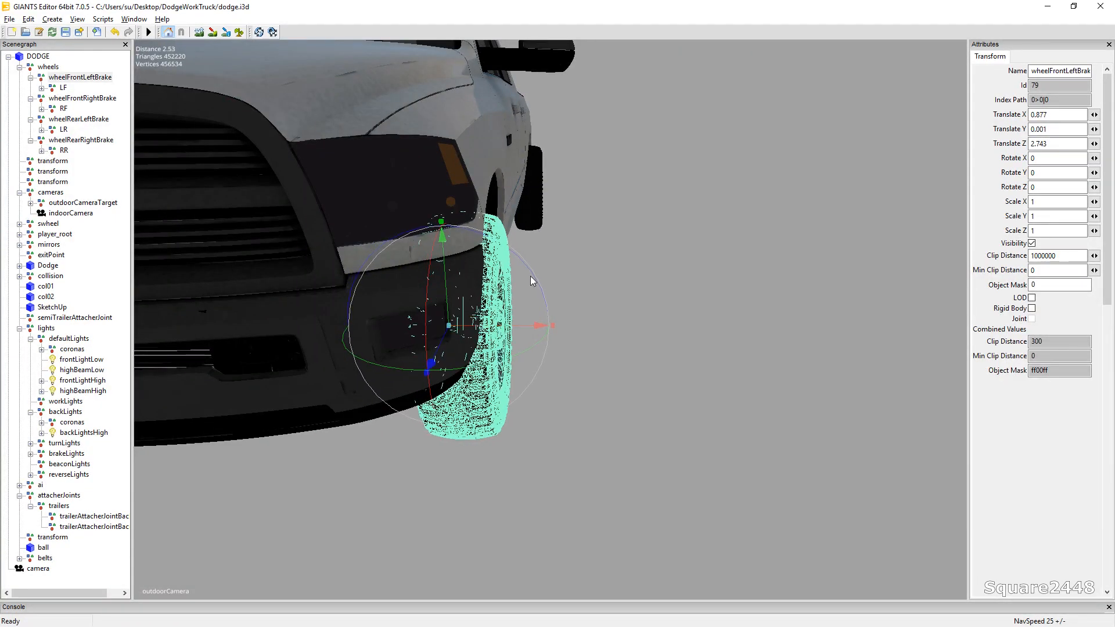
Copy the front-left Translate X and select wheelRearLeftBrake's Translate X to match it
double_click(1056, 114)
left_click(87, 120)
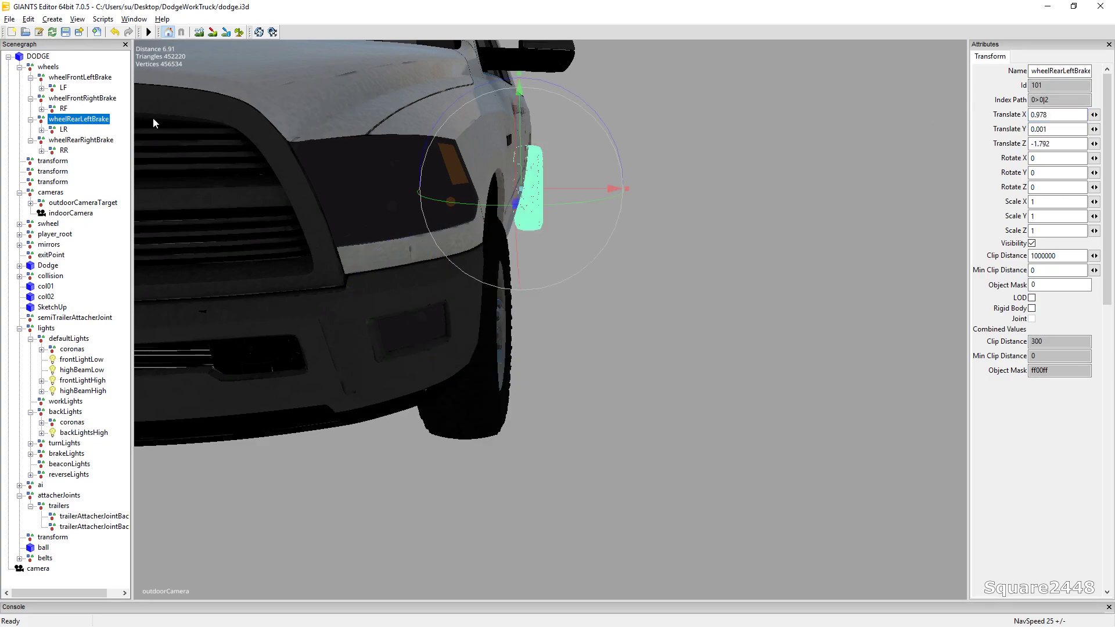
double_click(1055, 115)
left_click(922, 124)
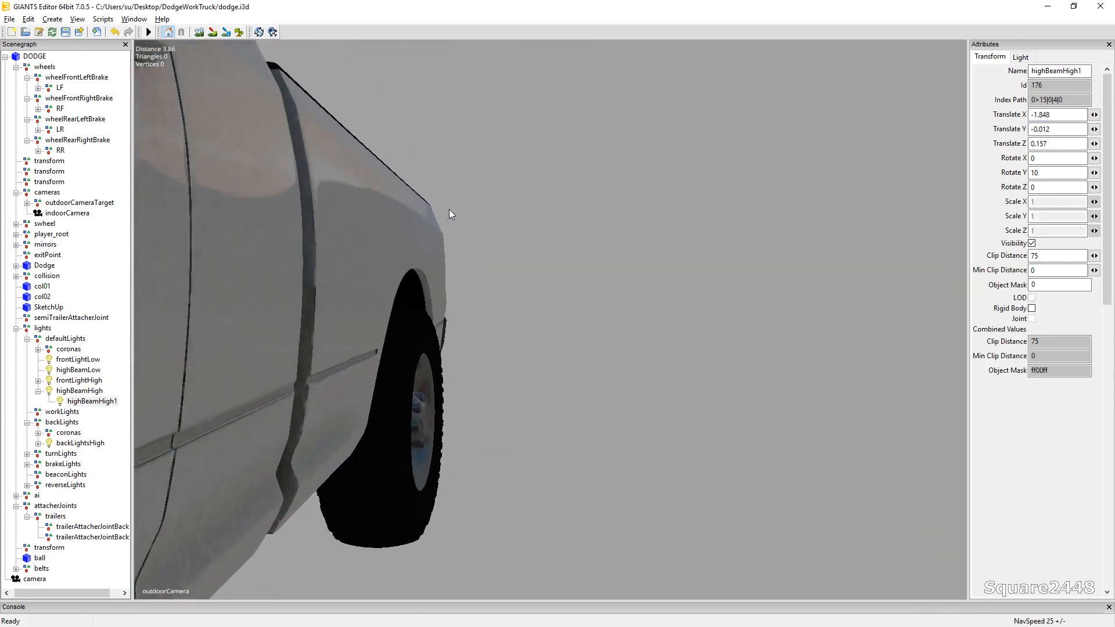
Move col01 inward against the bed wall and forward toward the cab, Z about -1.571
mouse_move(498, 184)
middle_mouse_down()
mouse_move(322, 196)
mouse_move(367, 159)
mouse_move(393, 183)
mouse_move(449, 176)
mouse_move(465, 158)
middle_mouse_up()
middle_click_drag(455, 198, 440, 203)
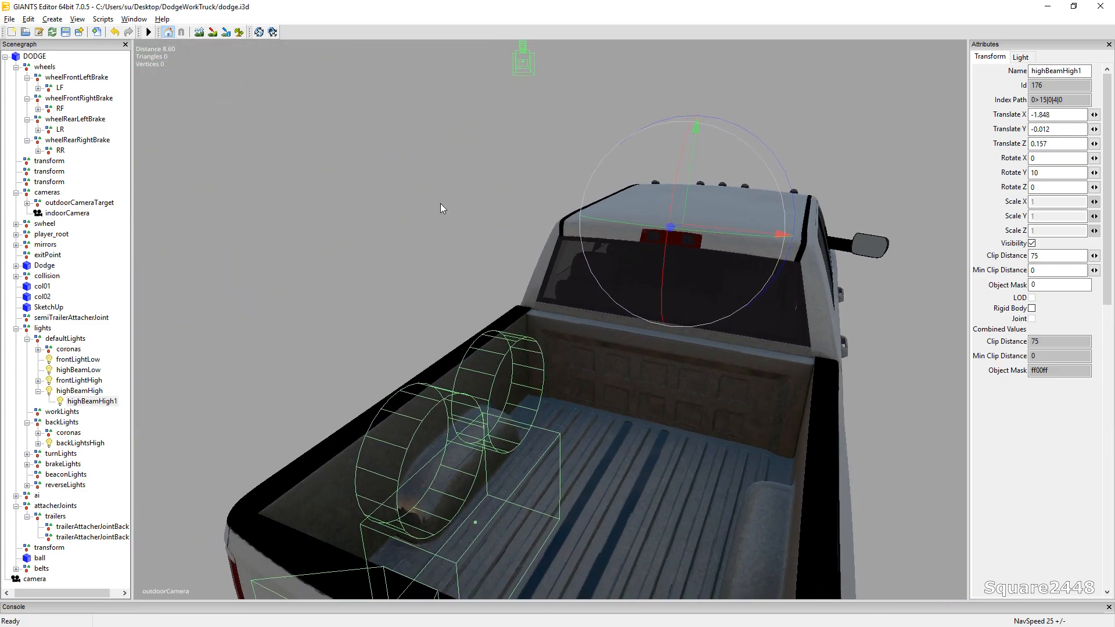
scroll(440, 203, "up", 3)
left_click(42, 286)
mouse_move(609, 210)
middle_mouse_down()
mouse_move(540, 197)
mouse_move(565, 144)
mouse_move(682, 180)
mouse_move(561, 208)
mouse_move(639, 201)
mouse_move(496, 327)
middle_mouse_up()
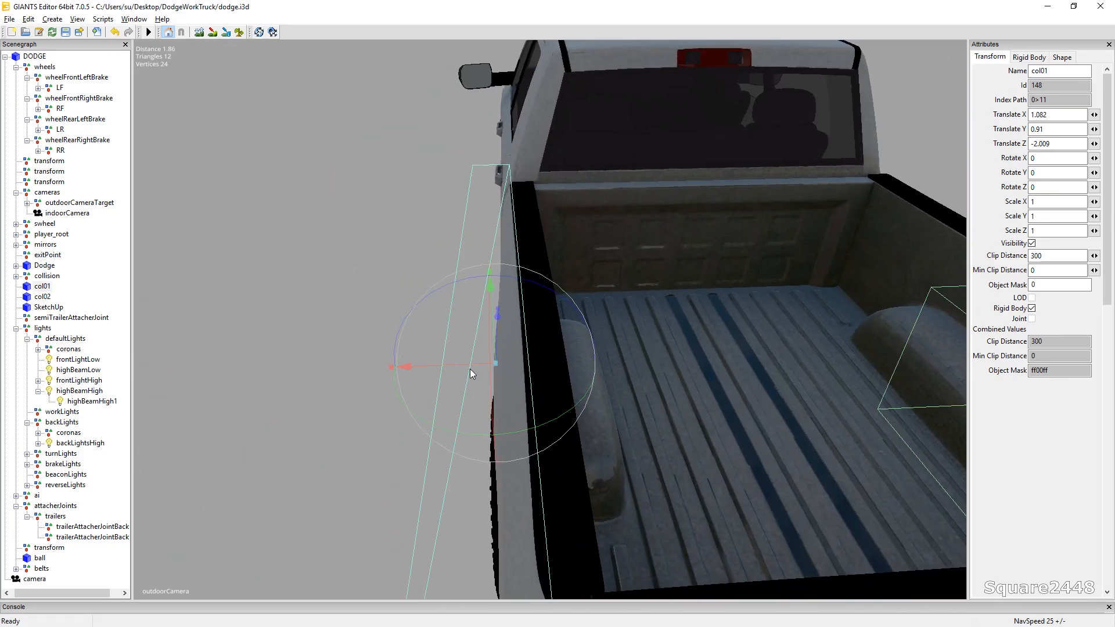
mouse_move(470, 369)
left_mouse_down()
mouse_move(499, 367)
mouse_move(461, 365)
left_mouse_up()
mouse_move(473, 344)
middle_mouse_down()
mouse_move(426, 272)
mouse_move(686, 325)
mouse_move(626, 353)
middle_mouse_up()
left_click_drag(627, 357, 534, 357)
Move col02 forward and inward to about -0.975, -1.58 to fit the bed side
left_click(46, 297)
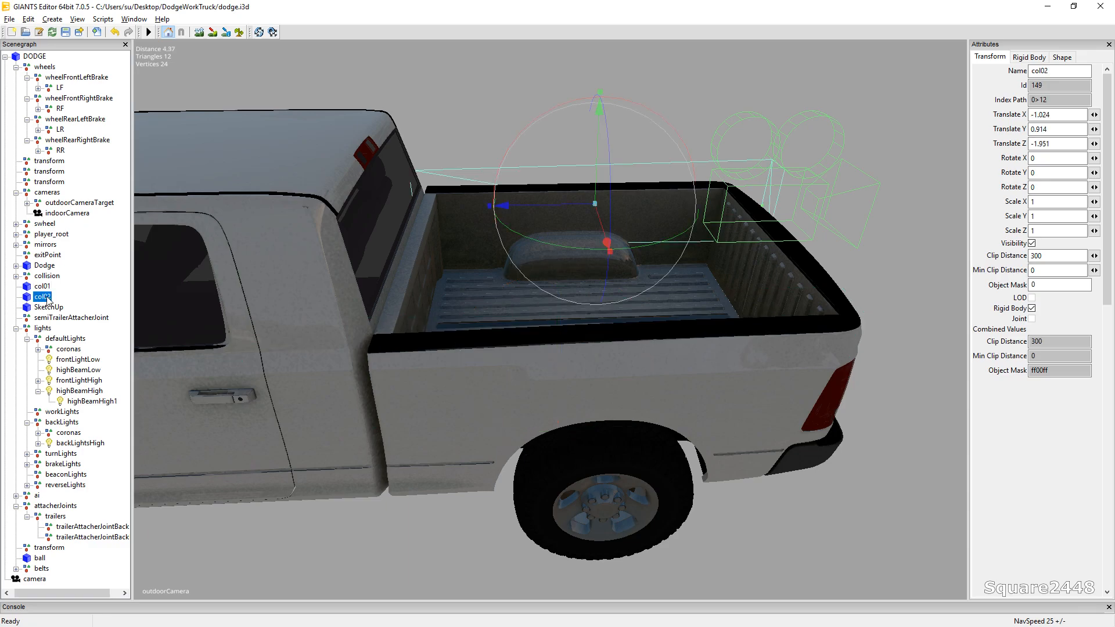
left_click_drag(581, 204, 537, 212)
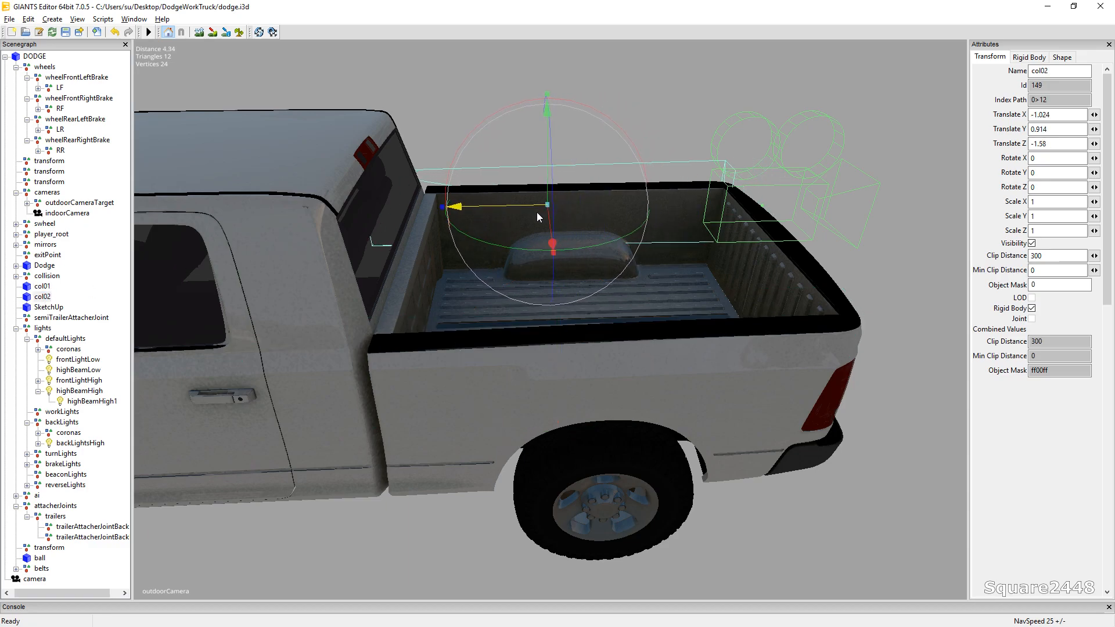
mouse_move(537, 212)
middle_mouse_down()
mouse_move(560, 190)
mouse_move(496, 246)
mouse_move(531, 264)
middle_mouse_up()
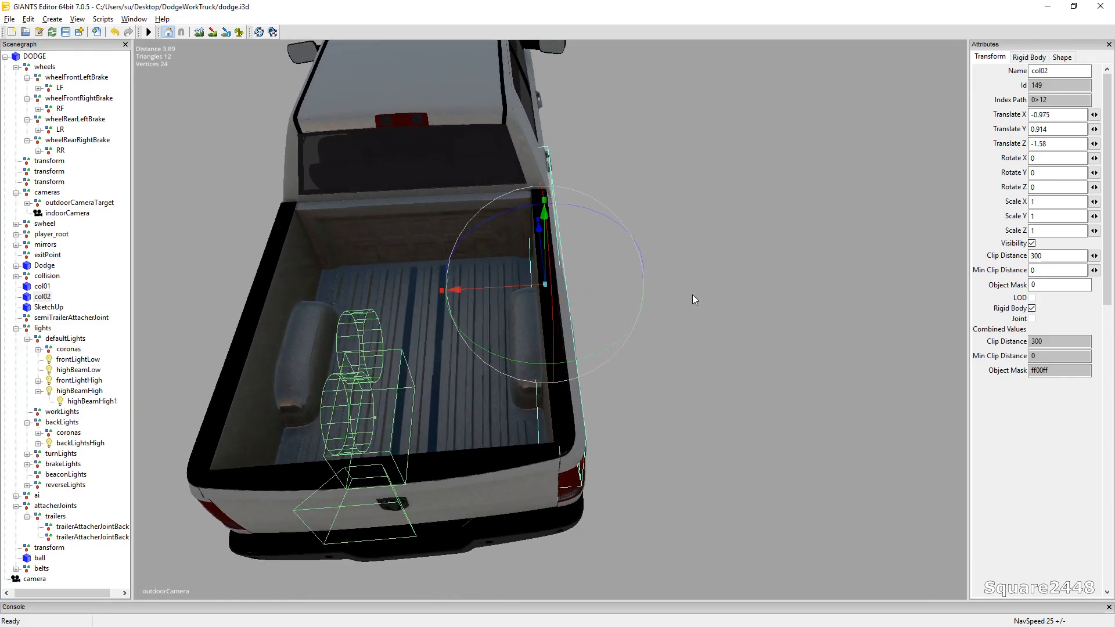
left_click(692, 294)
mouse_move(693, 295)
middle_mouse_down()
mouse_move(619, 318)
mouse_move(587, 229)
mouse_move(735, 257)
mouse_move(685, 268)
middle_mouse_up()
scroll(682, 267, "down", 10)
scroll(676, 274, "down", 3)
scroll(668, 285, "up", 3)
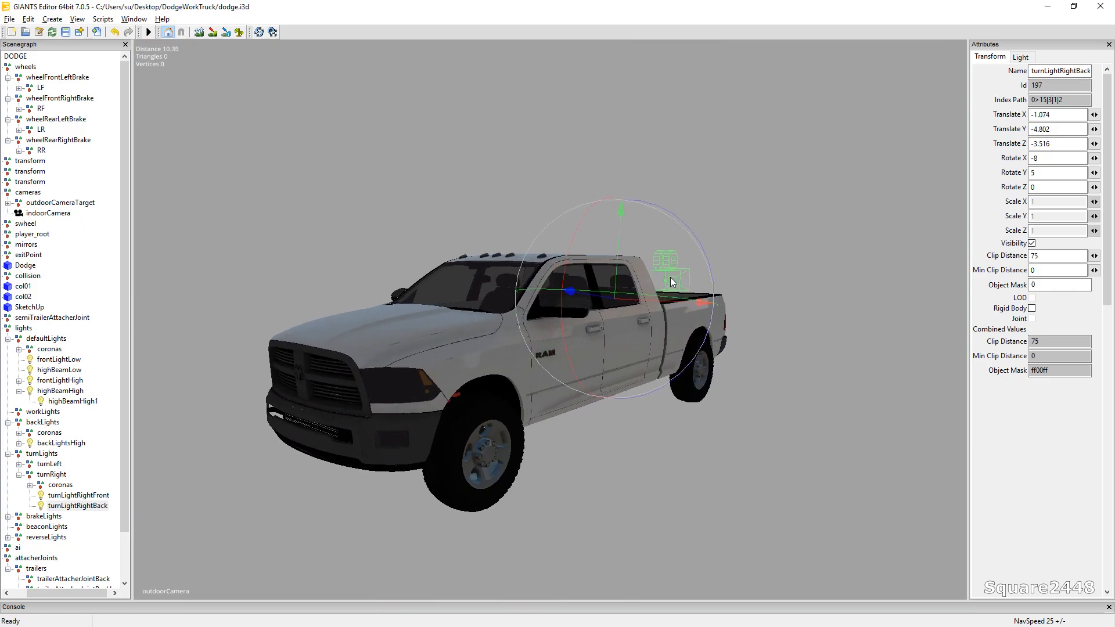
key("ctrl+alt+c")
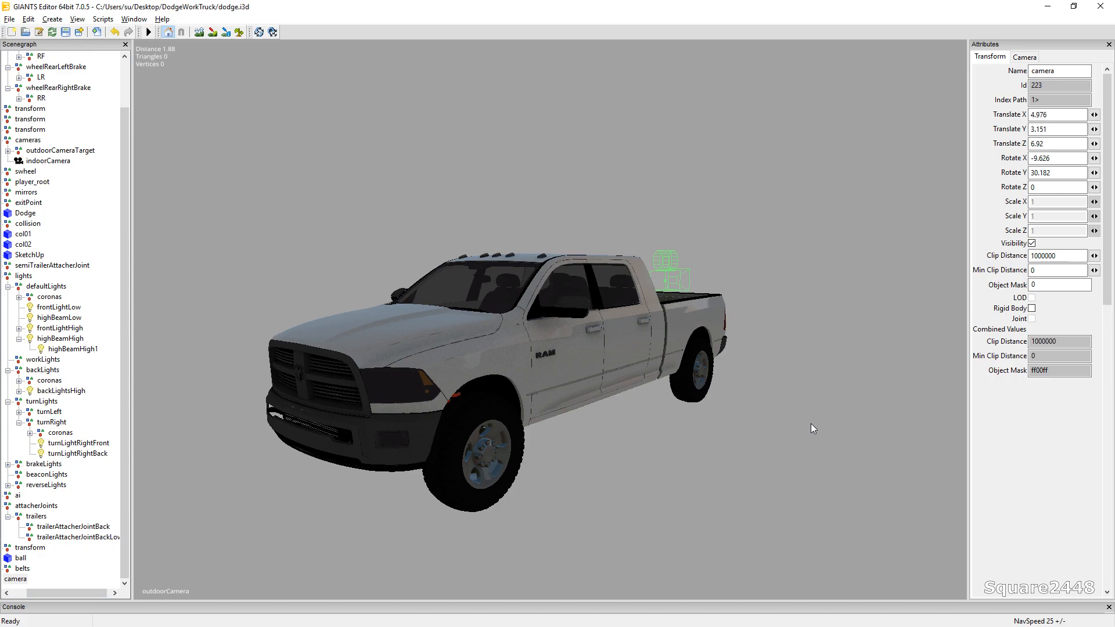
scroll(721, 376, "up", 2)
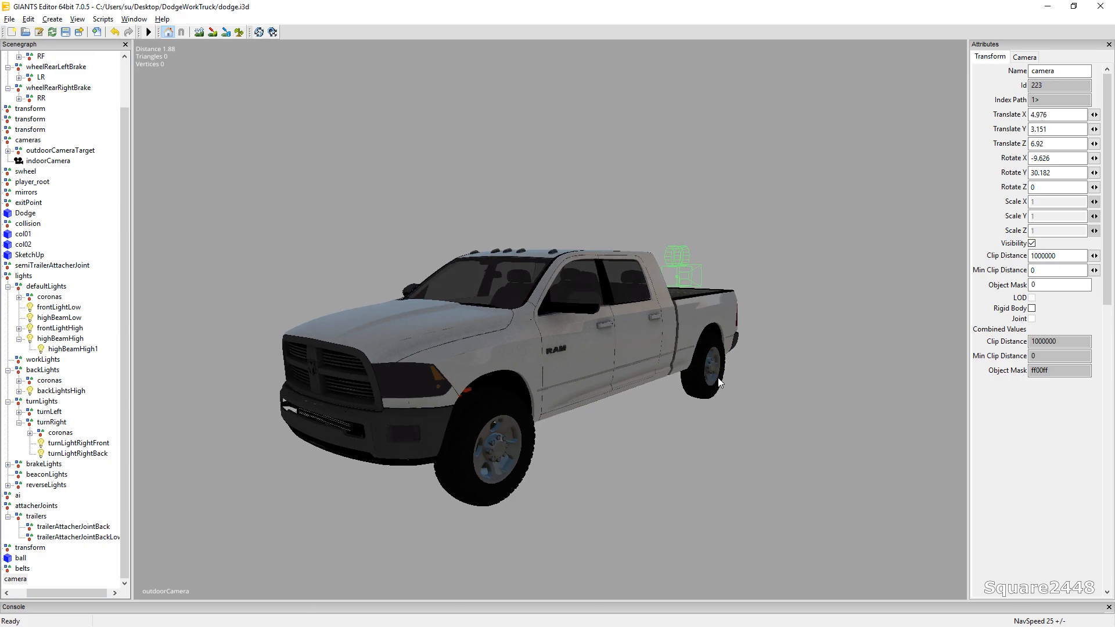
scroll(719, 374, "up", 3)
scroll(721, 372, "up", 3)
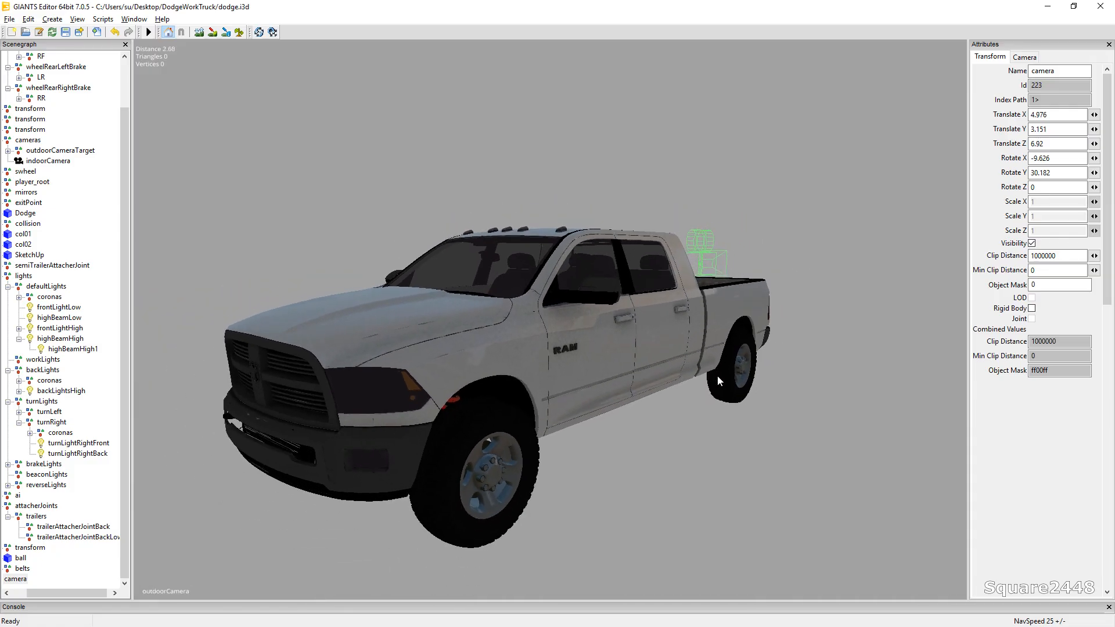